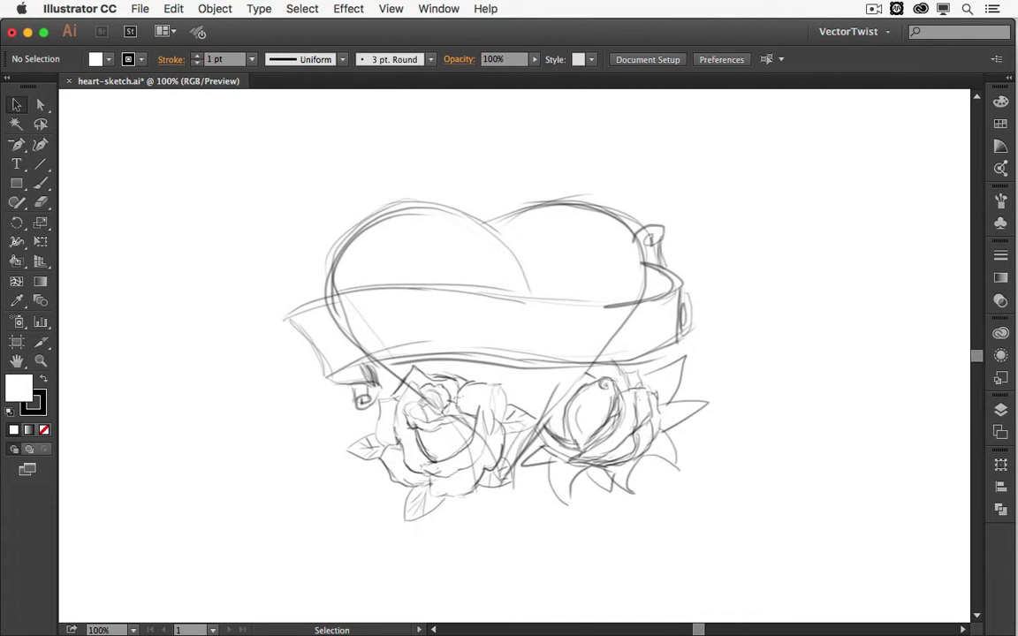
- Hide the final artwork layer, show the sketch layer, and make the start layer active for drawing
key("F7")
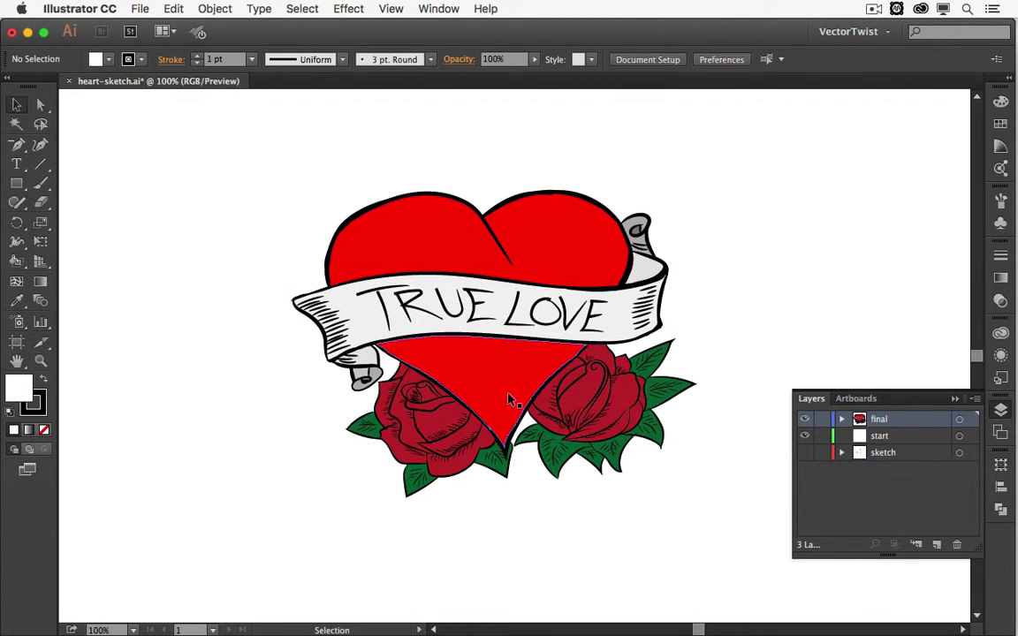
left_click(805, 419)
left_click(805, 454)
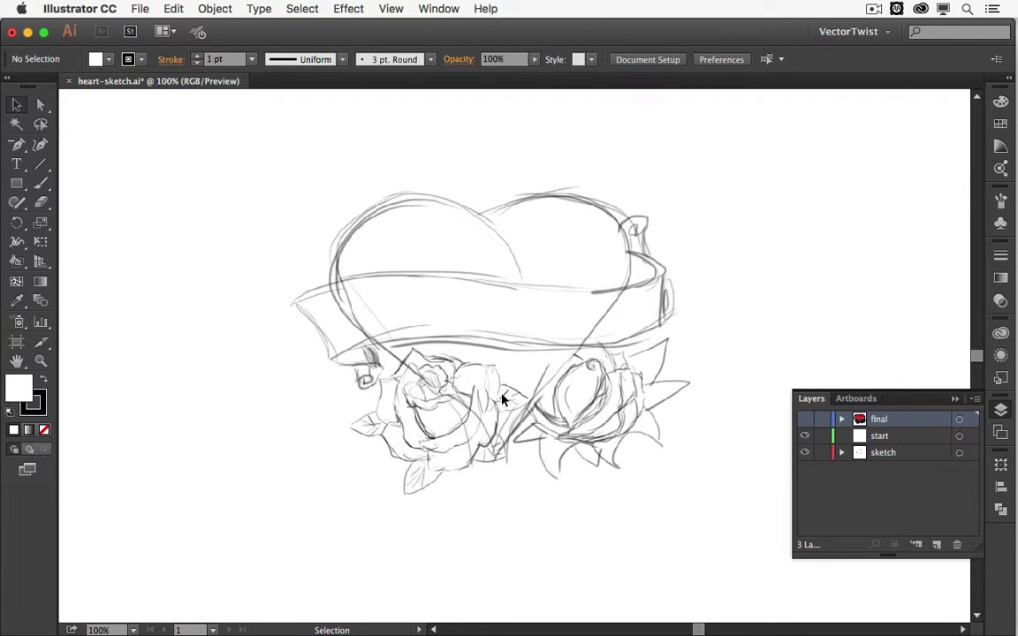
left_click(915, 456)
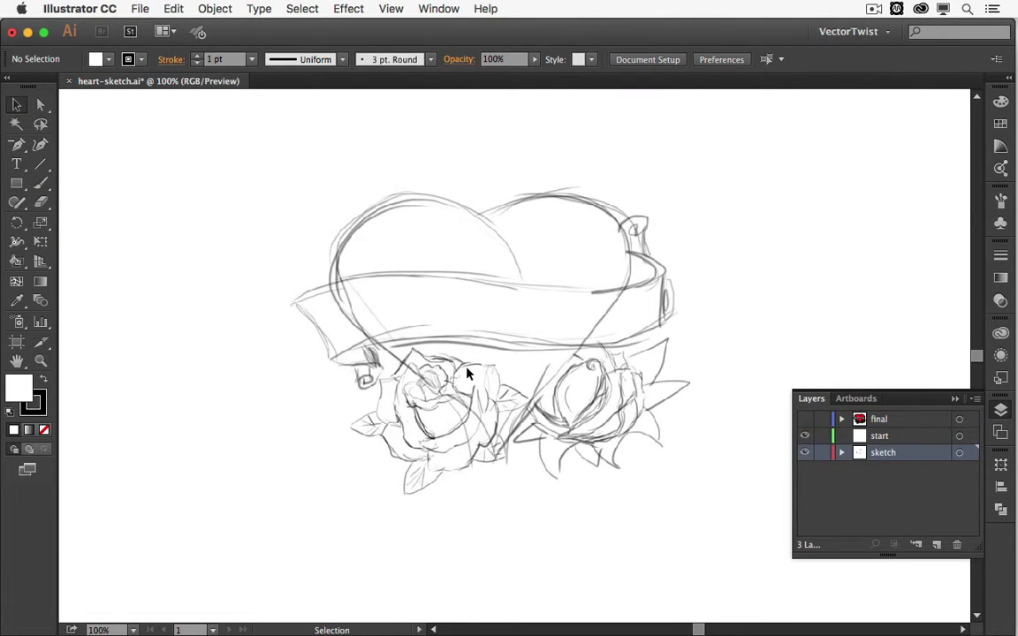
left_click(910, 440)
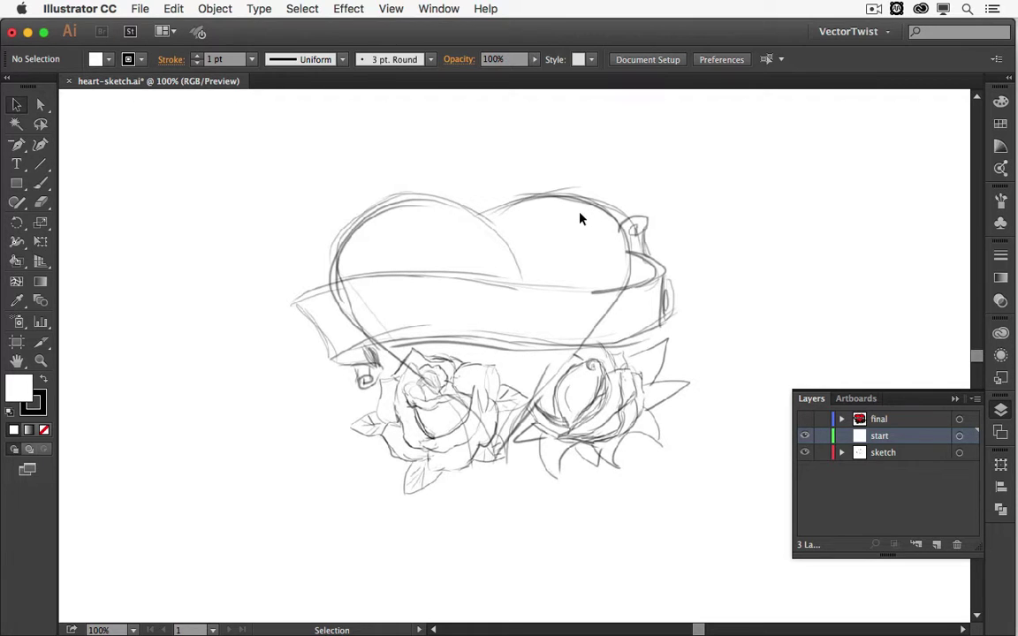
- Trace the heart's left lobe and centre crease over the sketch using the Paintbrush with a heavy tapered art brush
left_click(1001, 255)
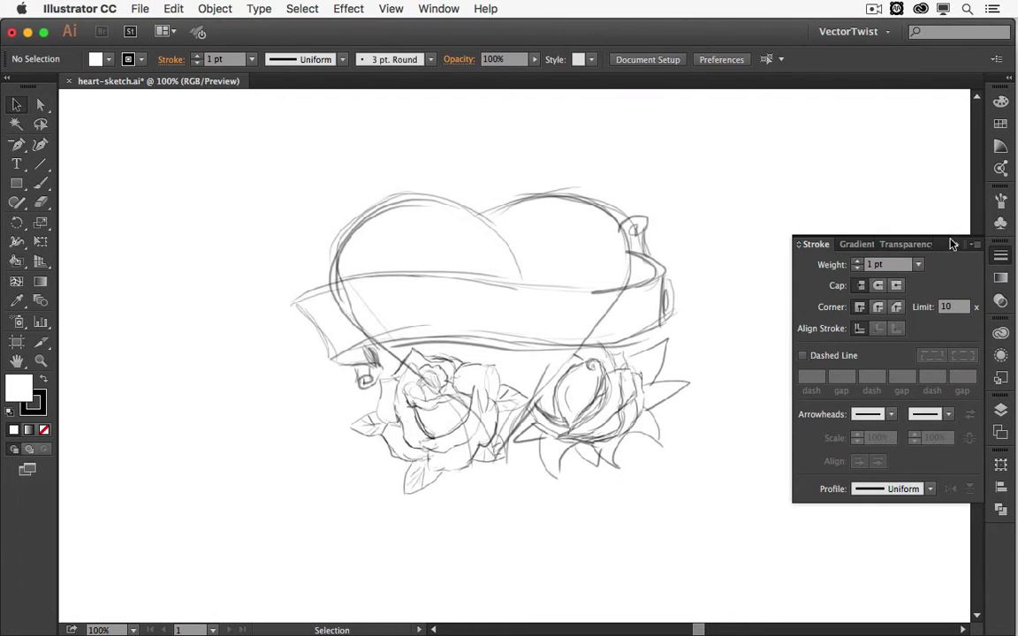
left_click(998, 203)
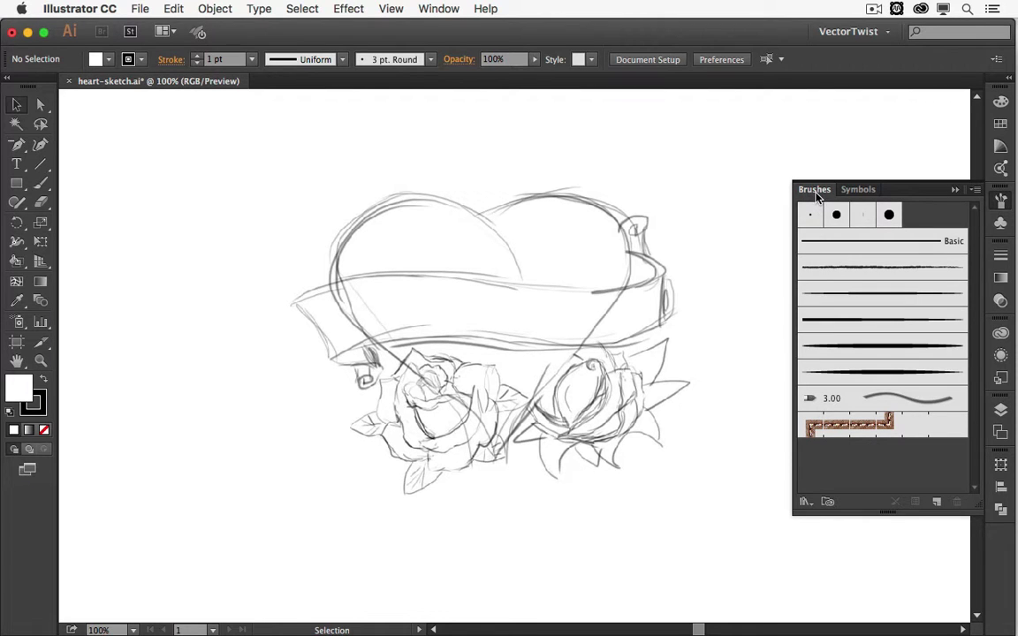
left_click(884, 372)
key("super+equal")
key("b")
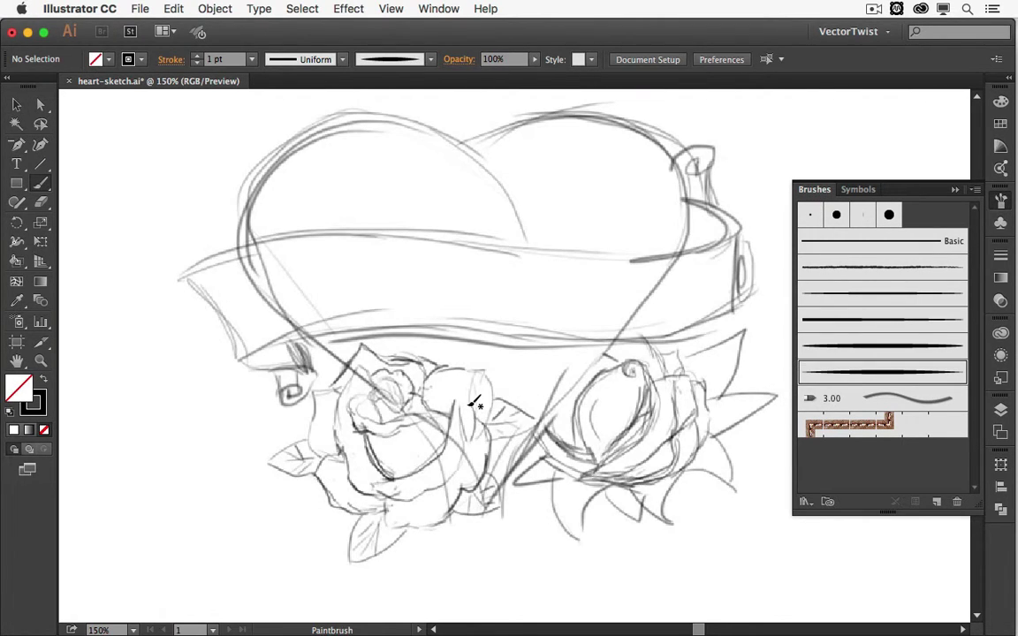
scroll(429, 267, "up", 2)
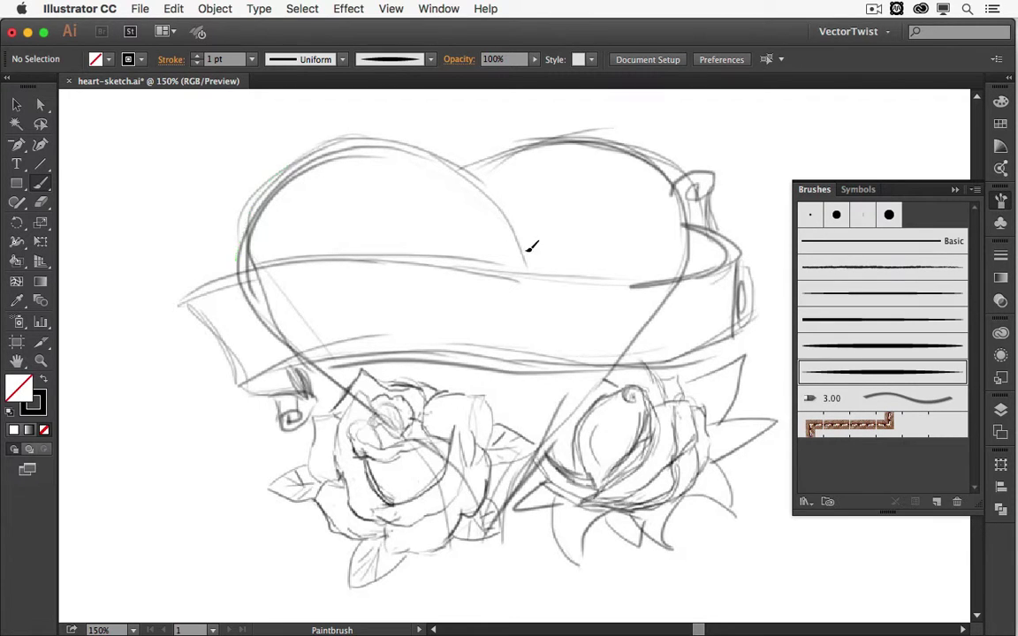
left_click_drag(528, 251, 521, 256)
key("super+z")
key("super+shift+z")
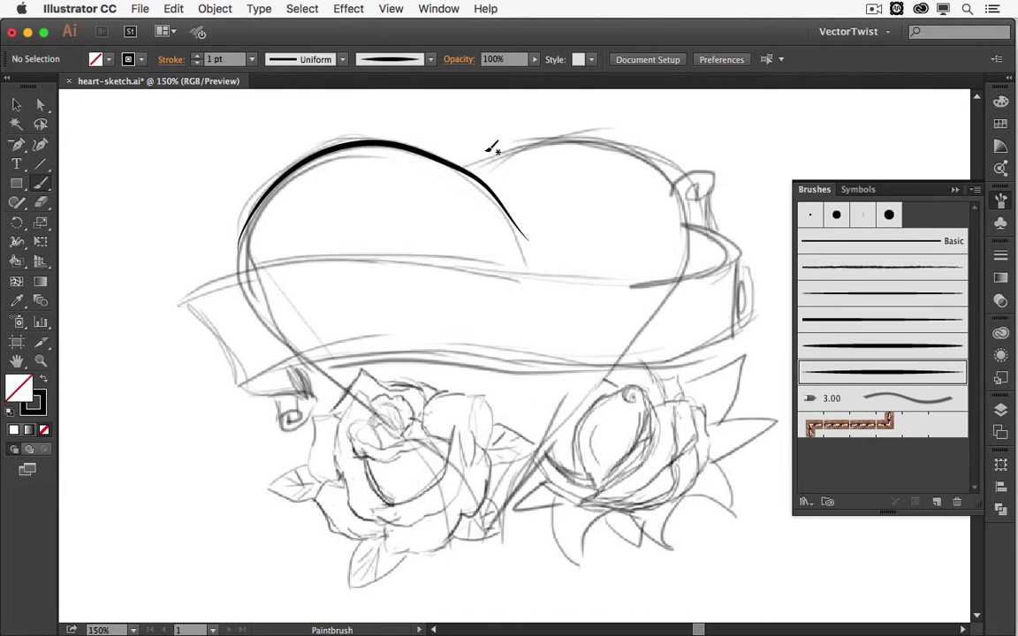
mouse_move(632, 142)
left_mouse_down()
mouse_move(676, 180)
mouse_move(676, 281)
left_mouse_up()
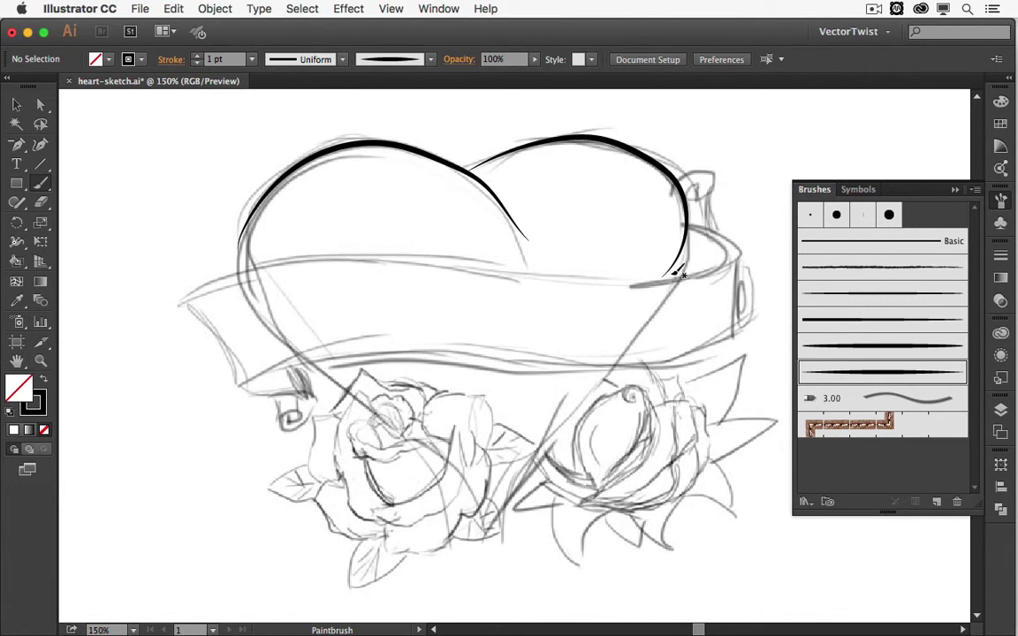
key("super")
key("super+z")
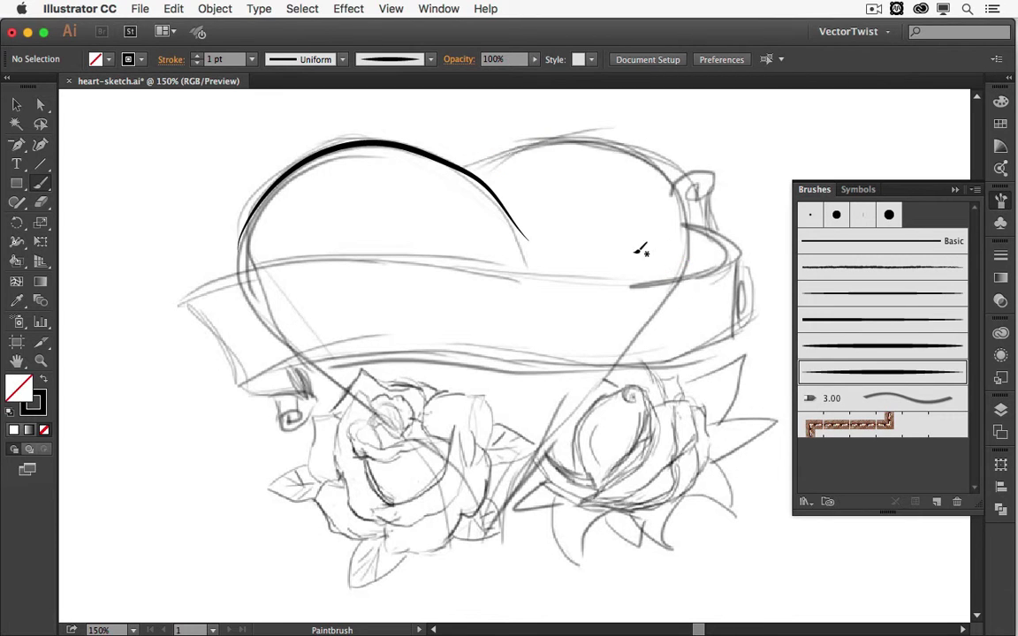
- Trace the heart's right lobe and both lower edges converging at the bottom point with the heavy tapered brush
left_click_drag(680, 183, 677, 276)
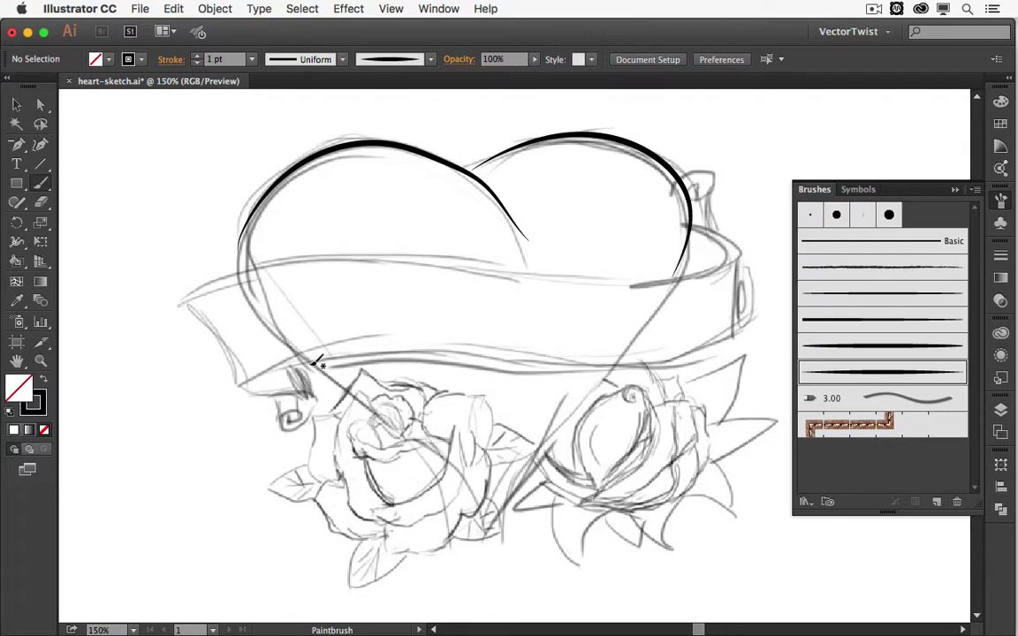
left_click_drag(484, 537, 481, 544)
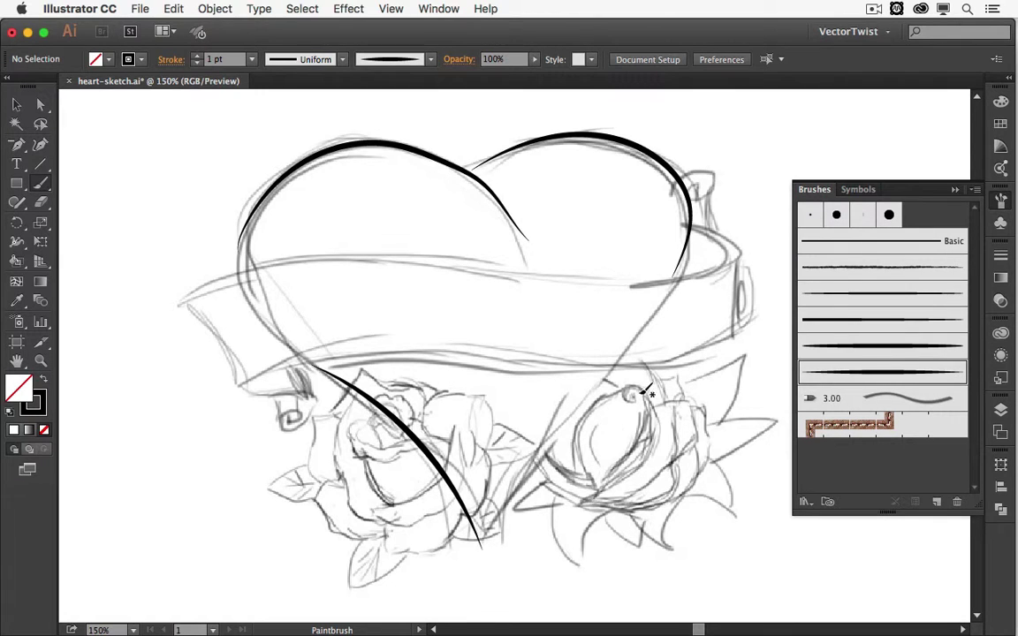
left_click_drag(628, 365, 482, 547)
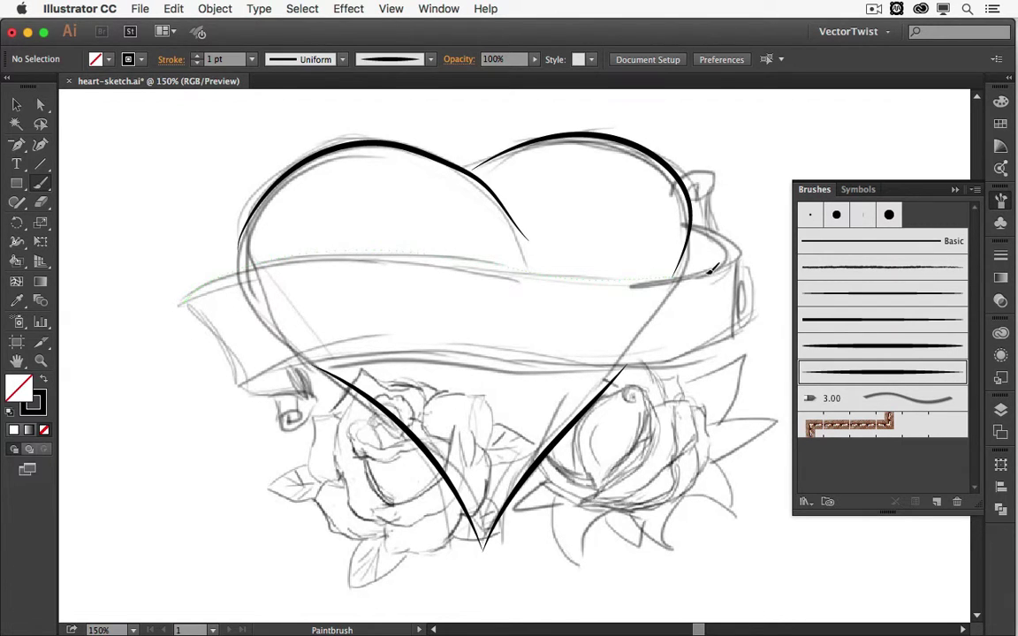
- Trace the banner's outline across the heart: upper edge with its fold, left end, lower edge, and right end
left_click_drag(709, 271, 667, 231)
left_click_drag(251, 389, 253, 387)
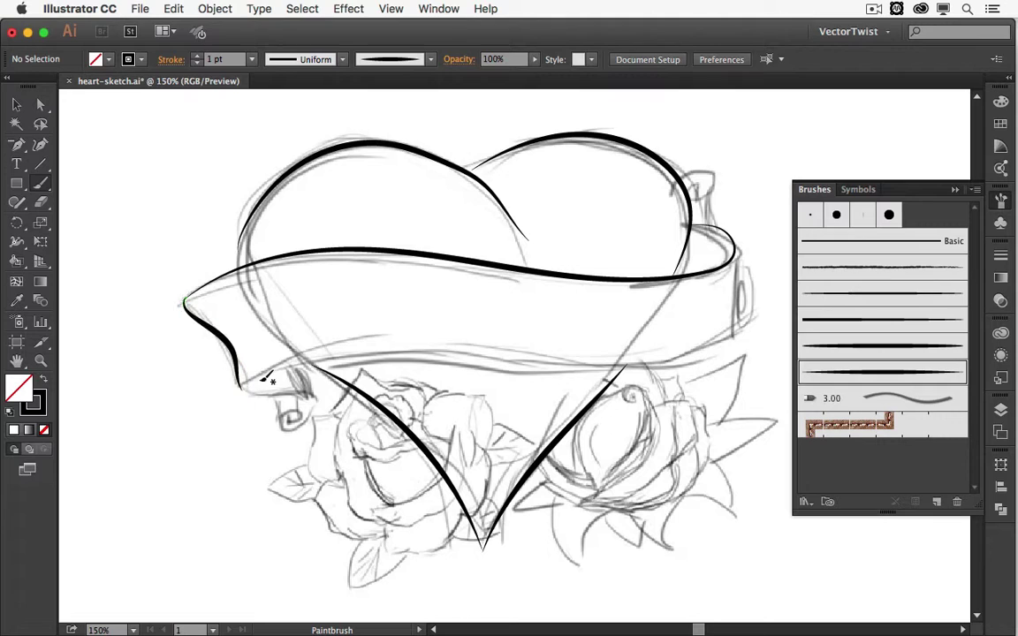
left_click_drag(745, 327, 745, 326)
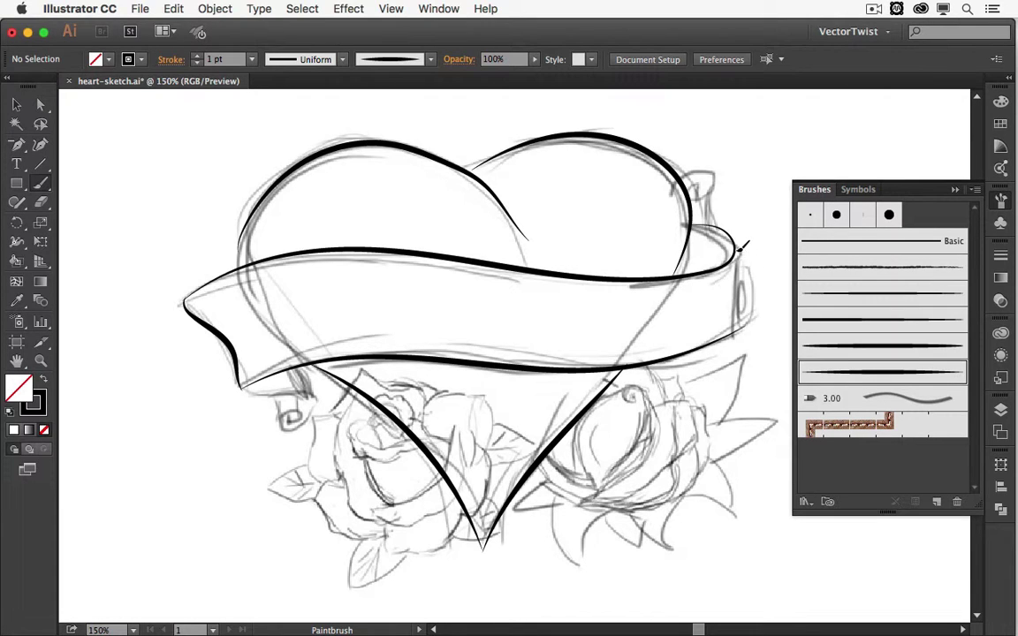
left_click_drag(744, 332, 742, 334)
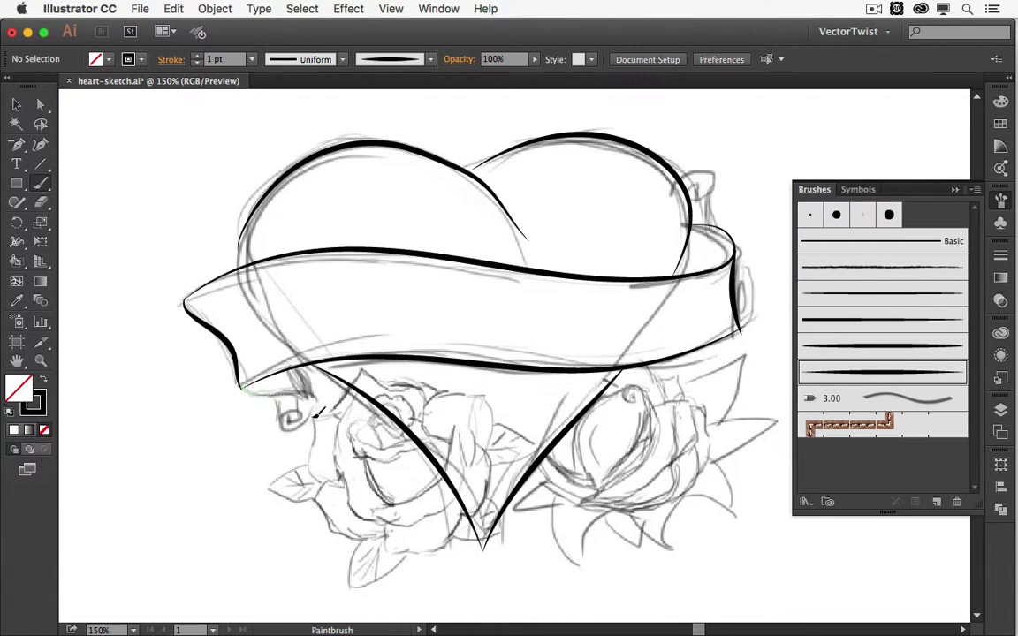
- Trace the banner's curled lower-left and upper-right ends, using the thin tapered art brush for the finer lines
left_click_drag(285, 414, 281, 417)
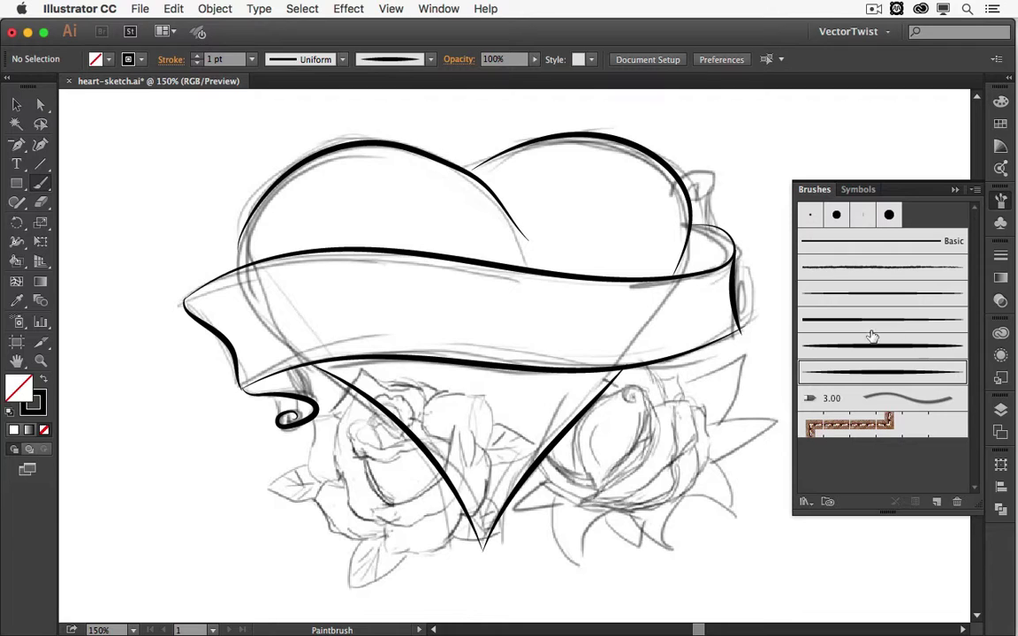
left_click(852, 294)
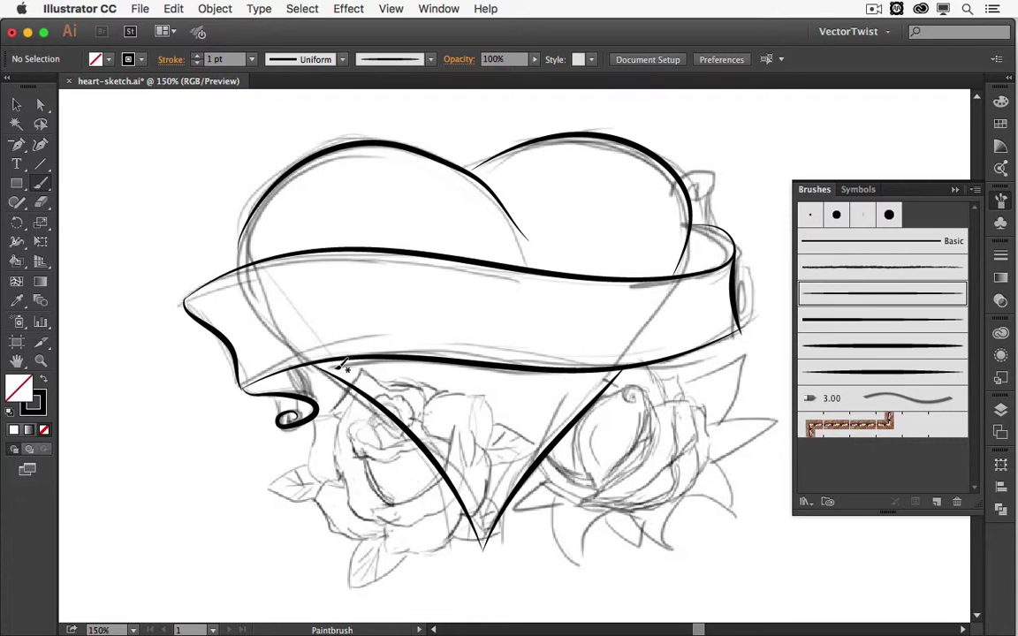
mouse_move(298, 369)
left_mouse_down()
mouse_move(319, 404)
mouse_move(279, 417)
left_mouse_up()
left_click_drag(685, 192, 712, 187)
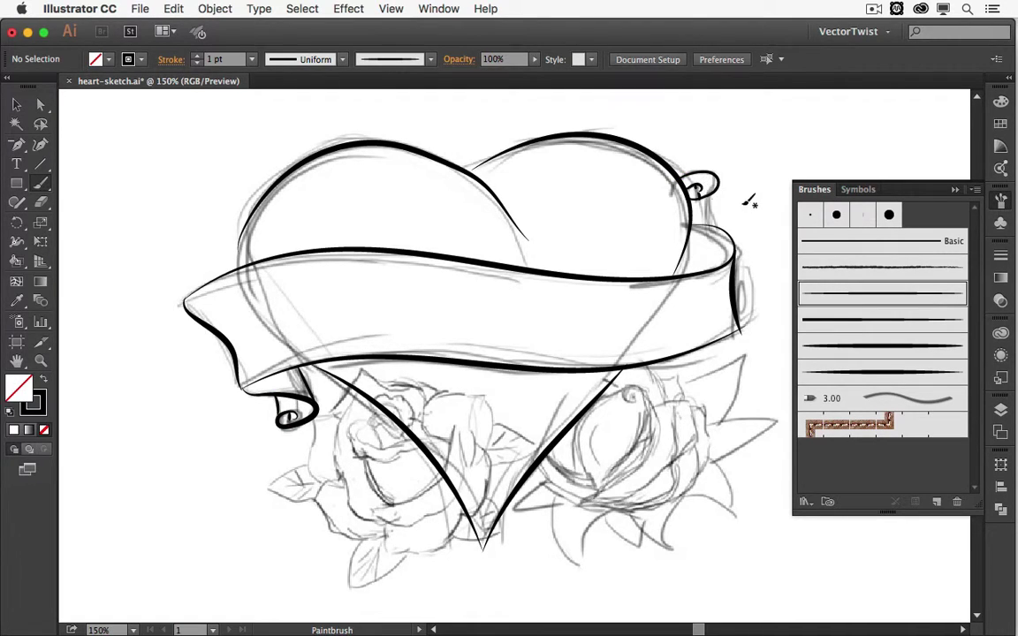
left_click_drag(733, 227, 734, 231)
- Trace the left rose's outer petals, inner petals and spiral centre with the thin tapered brush
mouse_move(345, 389)
left_mouse_down()
mouse_move(314, 423)
mouse_move(300, 463)
left_mouse_up()
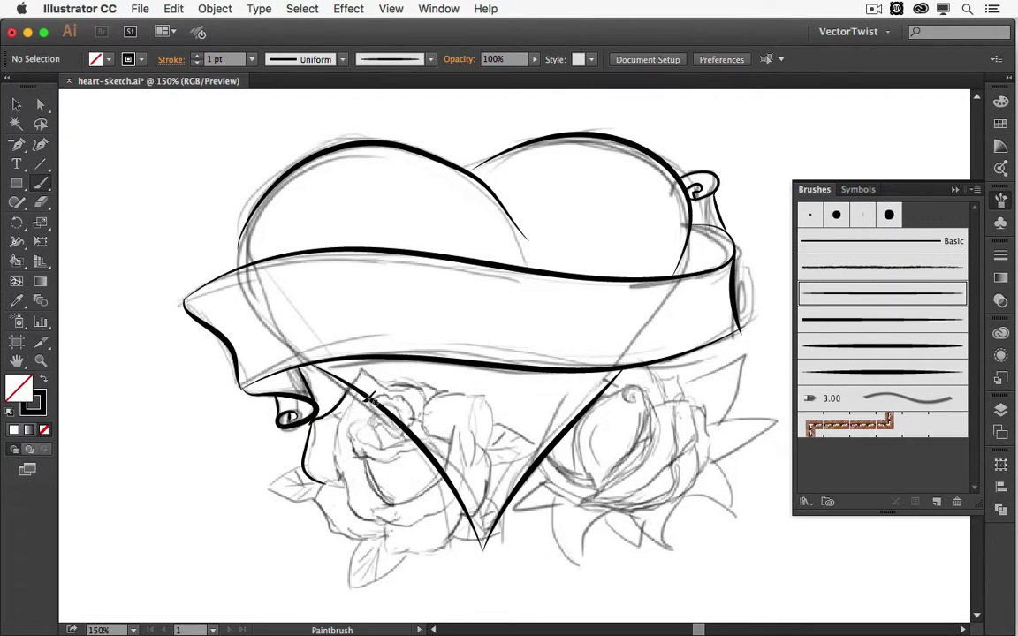
left_click_drag(349, 484, 345, 477)
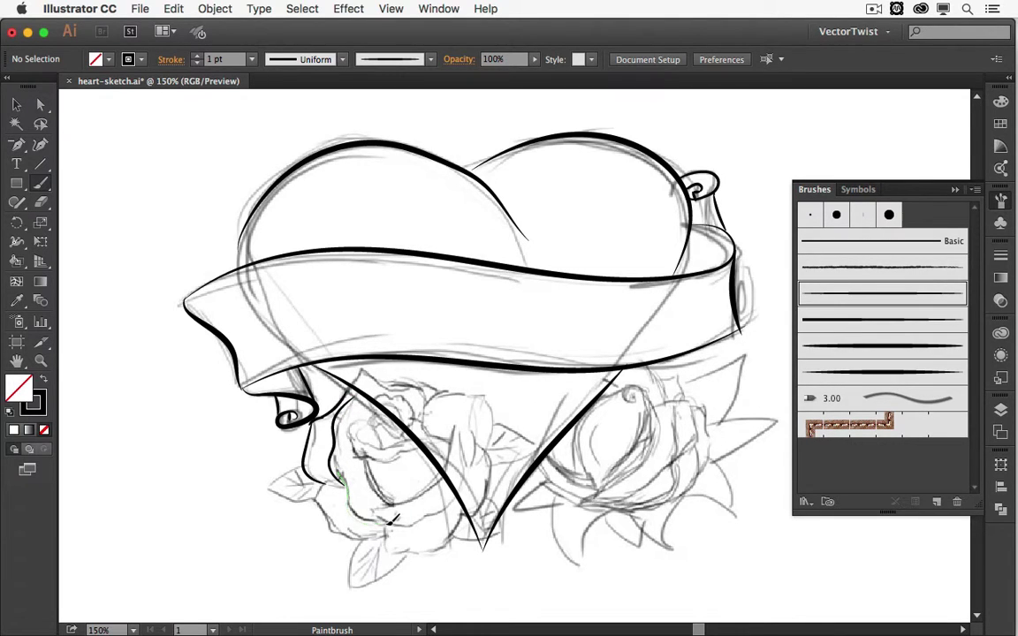
mouse_move(389, 523)
left_mouse_down()
mouse_move(416, 523)
mouse_move(457, 497)
left_mouse_up()
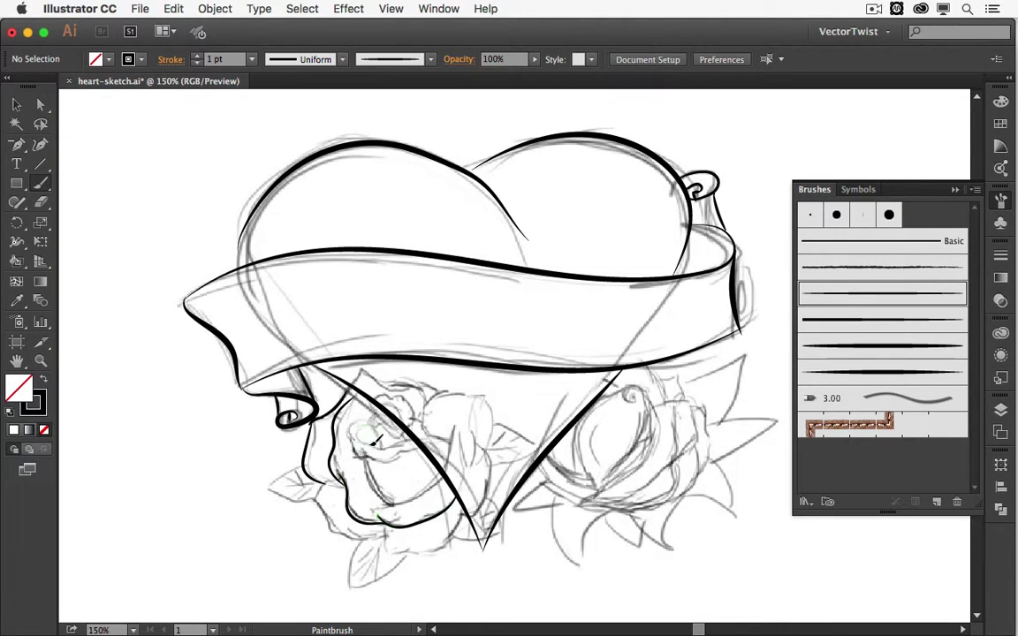
mouse_move(372, 440)
left_mouse_down()
mouse_move(354, 435)
mouse_move(370, 418)
mouse_move(360, 452)
mouse_move(411, 448)
mouse_move(421, 436)
left_mouse_up()
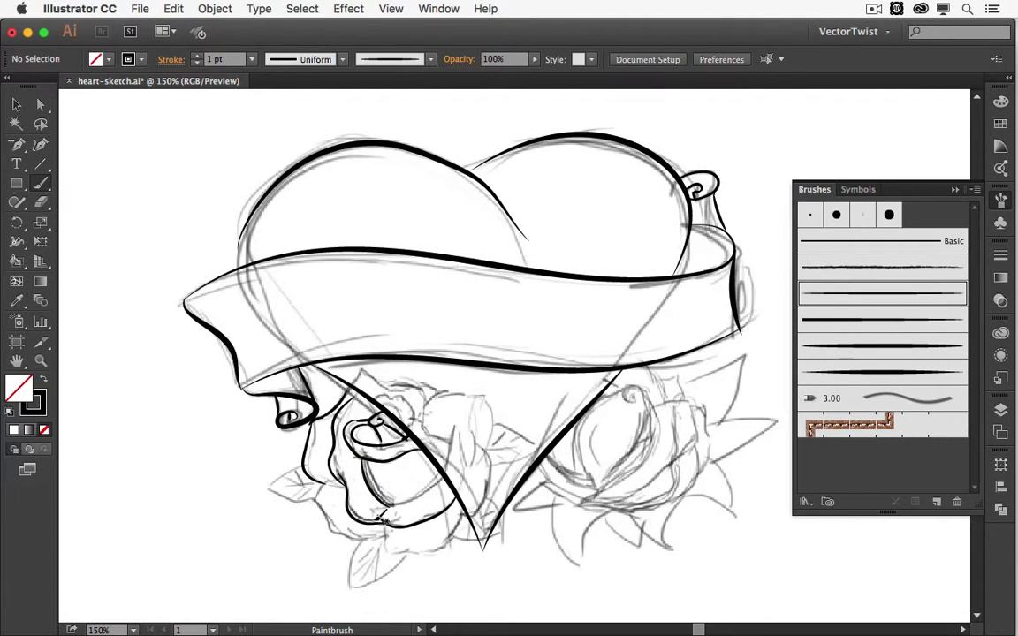
left_click_drag(392, 519, 348, 477)
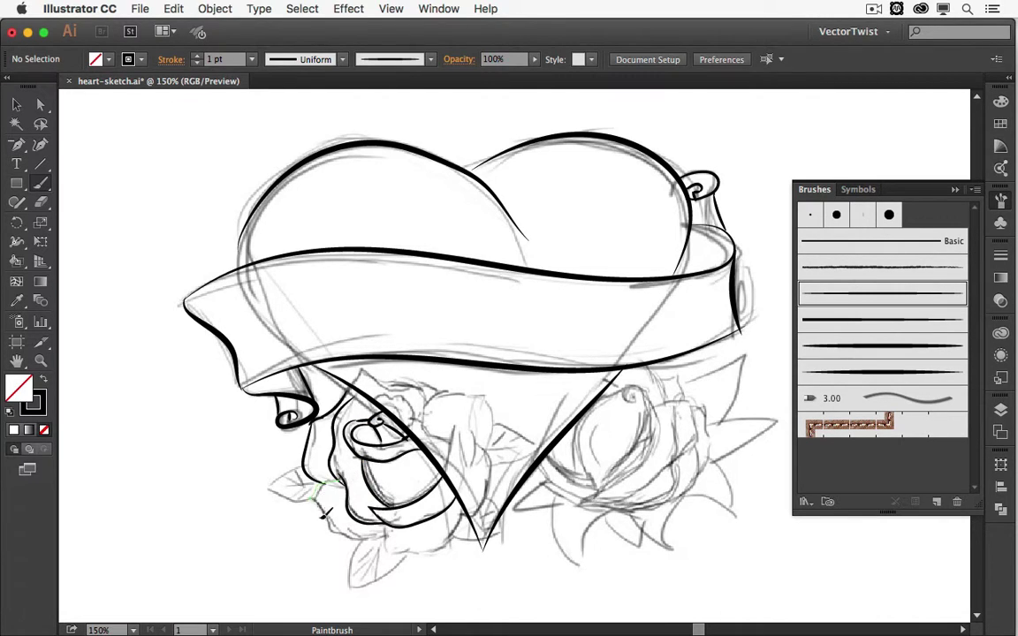
left_click_drag(379, 536, 386, 522)
left_click_drag(473, 520, 469, 518)
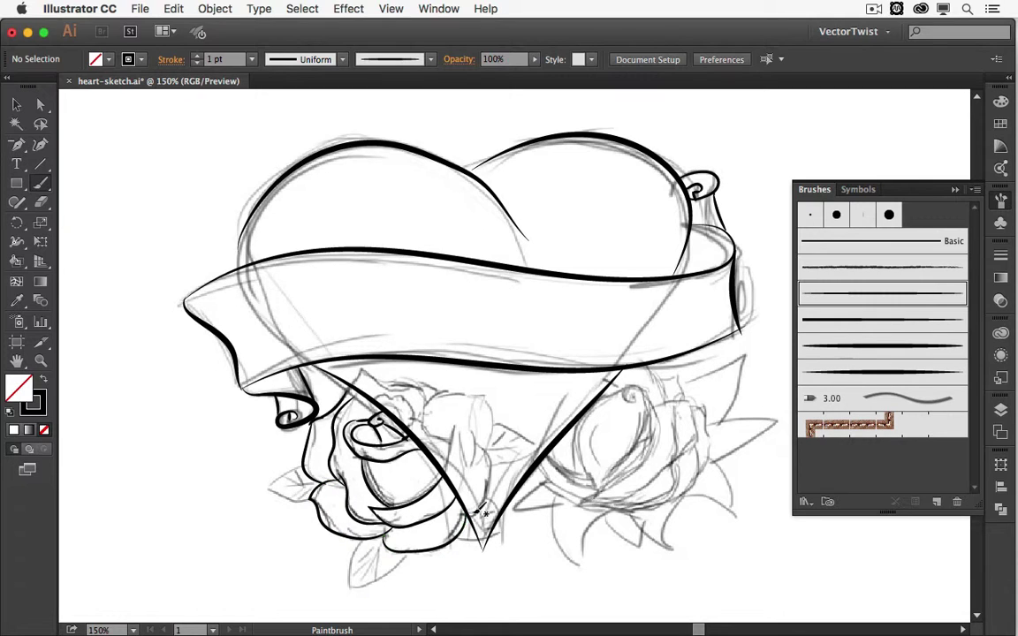
- Outline the left rose's side and bottom leaves and the small leaf behind the heart's point
mouse_move(269, 488)
left_mouse_down()
mouse_move(297, 478)
mouse_move(328, 504)
left_mouse_up()
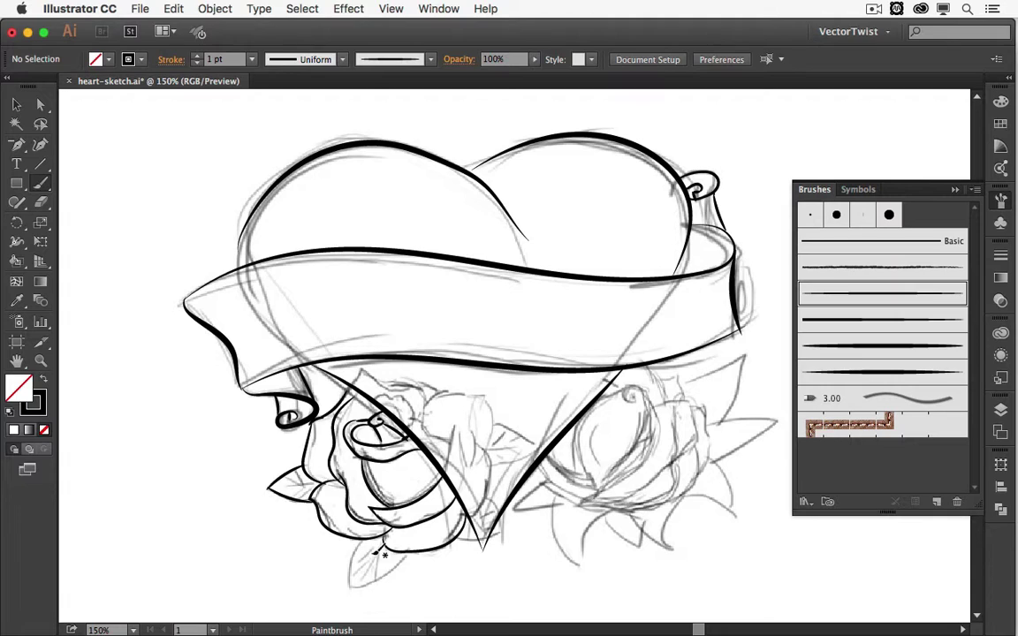
left_click_drag(358, 546, 351, 586)
left_click_drag(409, 553, 351, 587)
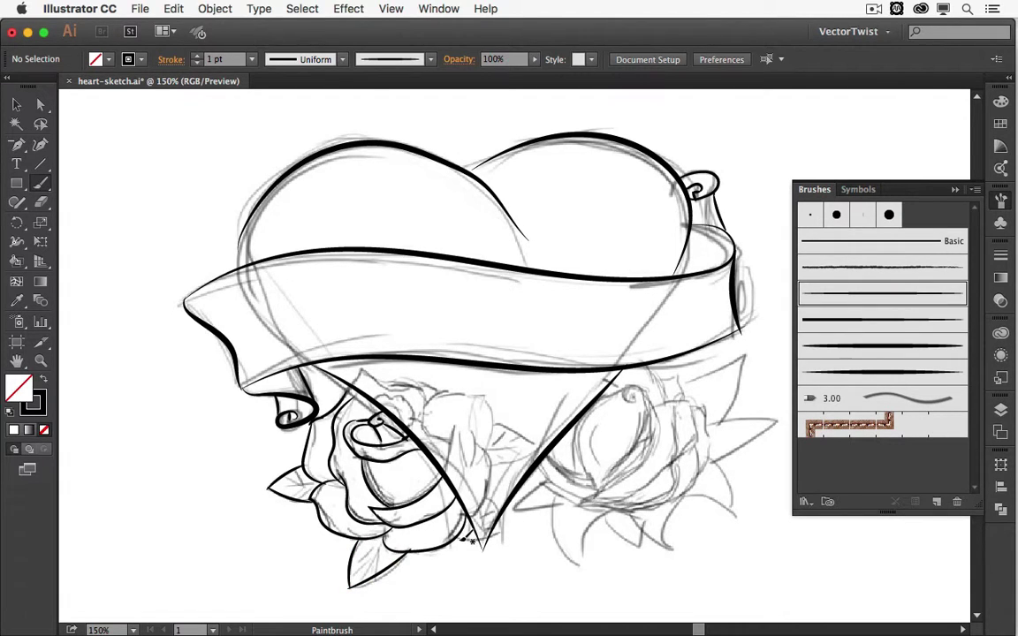
left_click_drag(483, 543, 512, 524)
- Trace the right rose's curled central petal and the surrounding outer petals with the thin tapered brush
left_click_drag(594, 496, 593, 496)
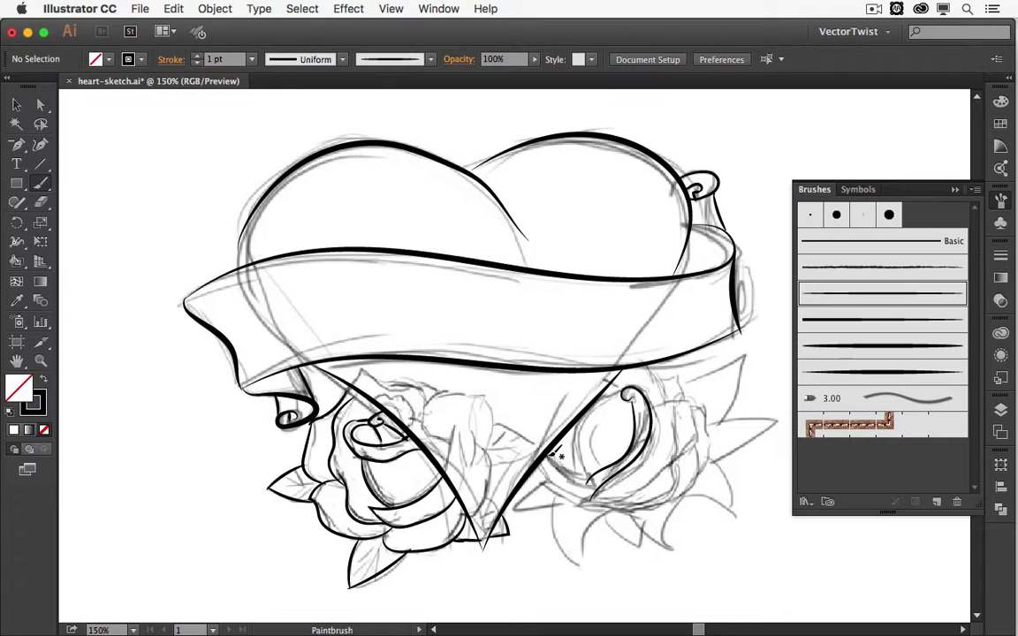
mouse_move(574, 476)
left_mouse_down()
mouse_move(590, 480)
mouse_move(551, 478)
mouse_move(590, 499)
left_mouse_up()
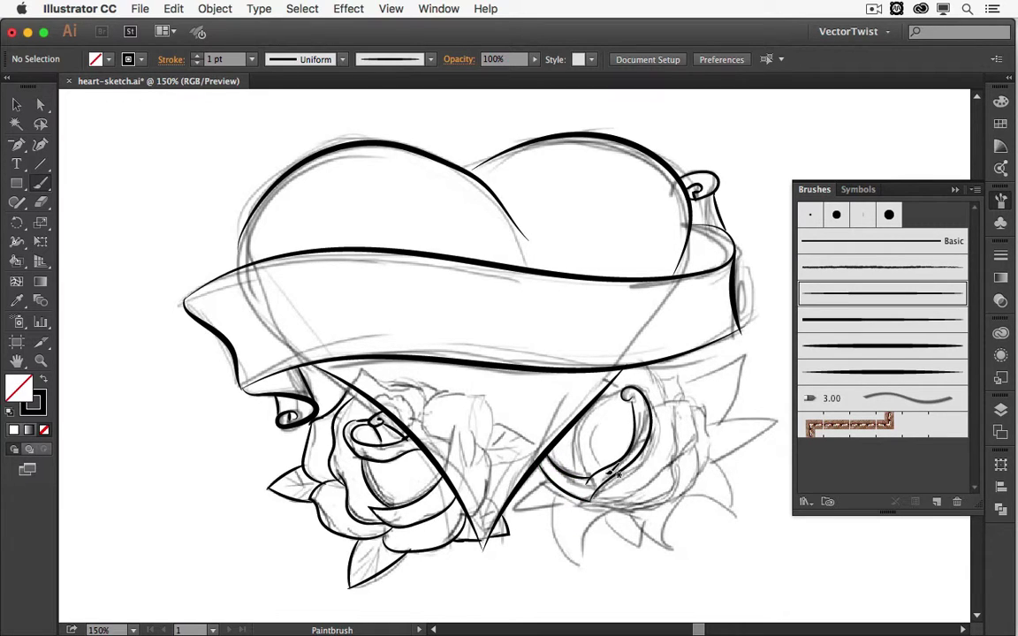
mouse_move(651, 363)
left_mouse_down()
mouse_move(683, 370)
mouse_move(690, 403)
left_mouse_up()
left_click_drag(706, 434, 696, 443)
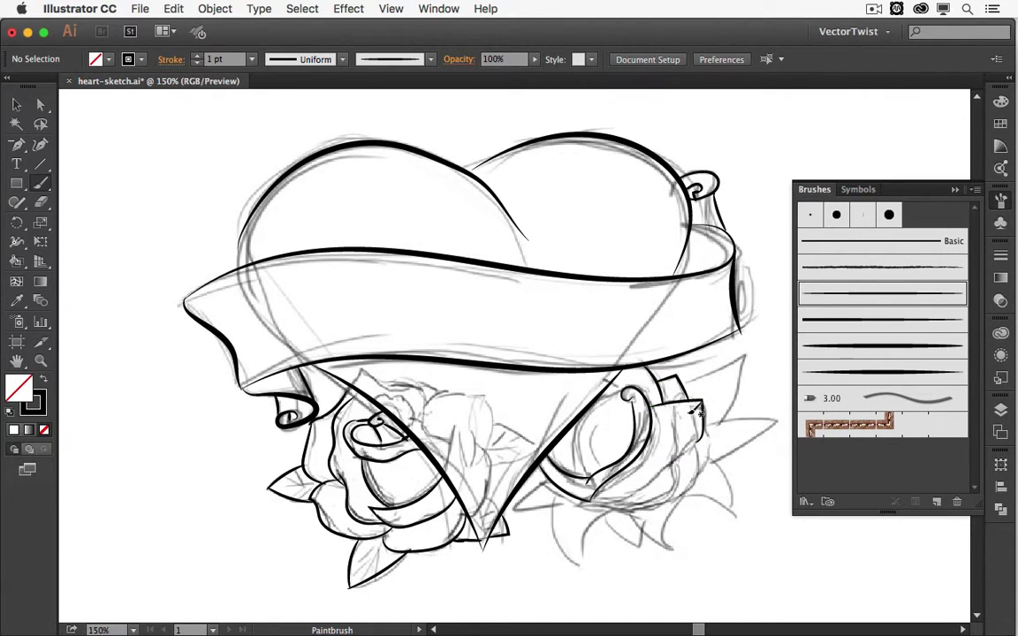
key("super+z")
mouse_move(677, 405)
left_mouse_down()
mouse_move(686, 434)
mouse_move(673, 468)
mouse_move(607, 509)
left_mouse_up()
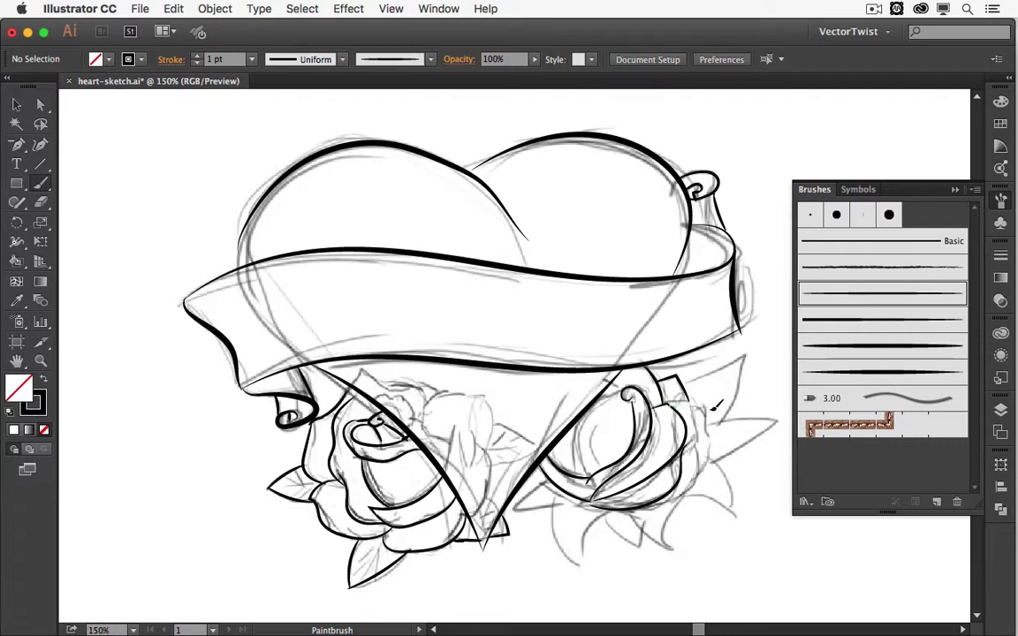
left_click_drag(683, 452, 629, 510)
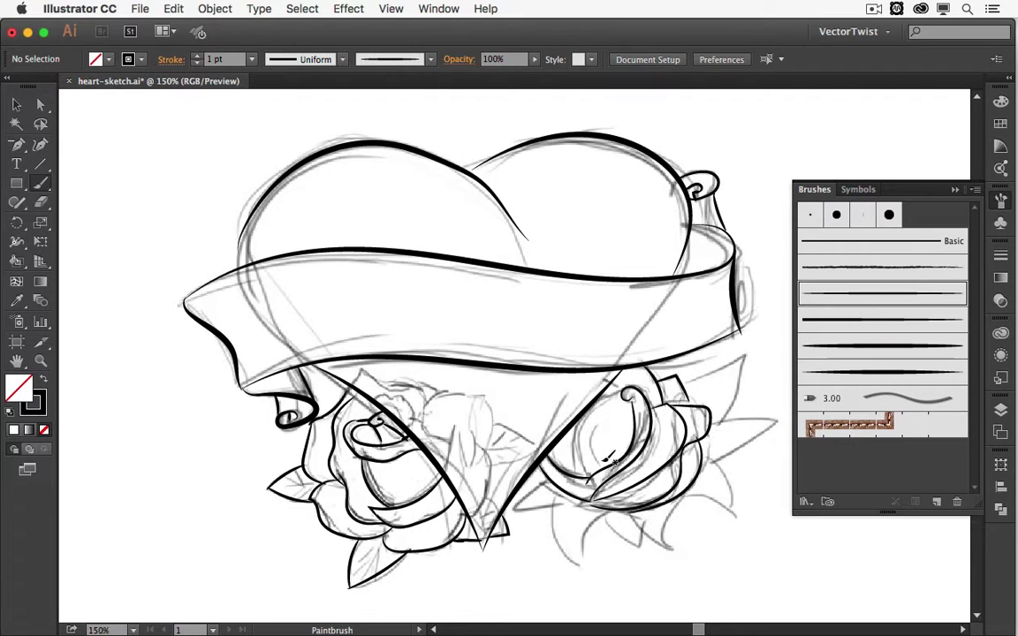
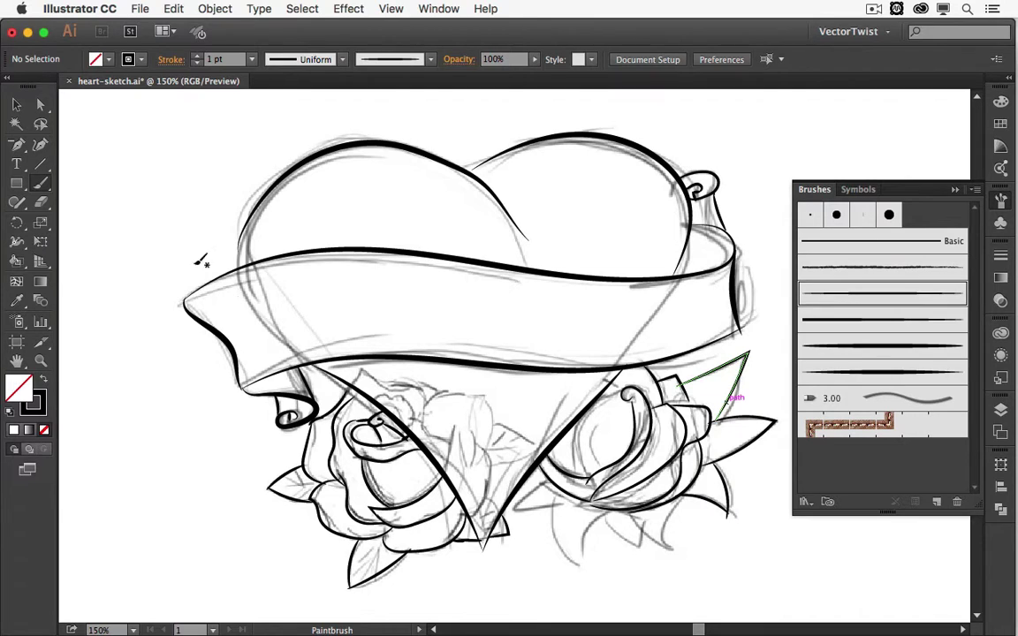
- Confirm the Paintbrush options with Fill new brush strokes and Keep Selected off, and trace the pointed leaves beneath the right rose
double_click(41, 186)
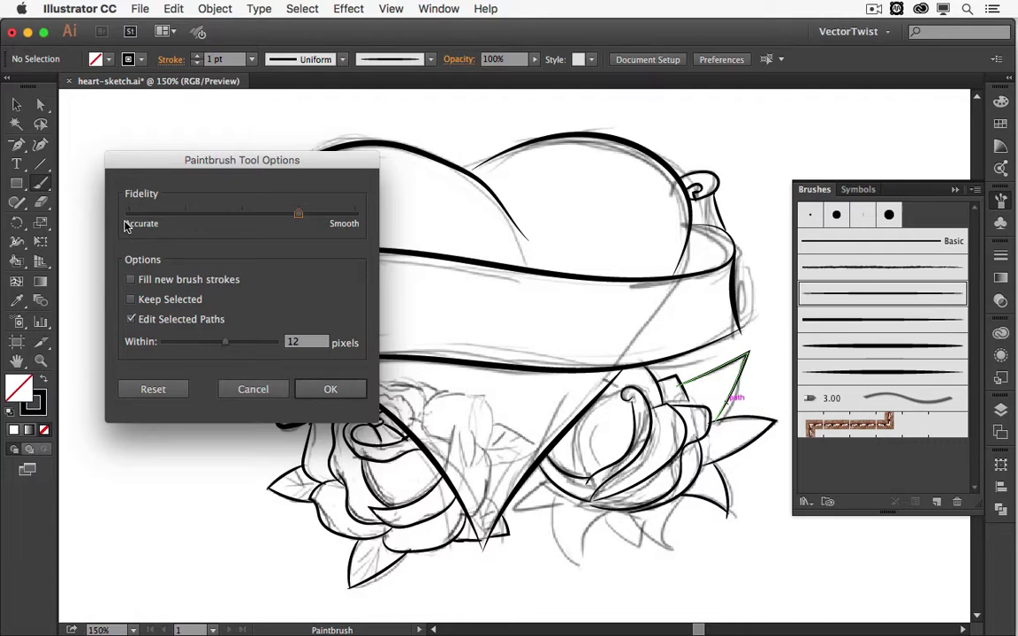
left_click(327, 394)
mouse_move(553, 478)
left_mouse_down()
mouse_move(512, 508)
mouse_move(574, 502)
left_mouse_up()
mouse_move(545, 507)
left_mouse_down()
mouse_move(568, 570)
mouse_move(597, 511)
mouse_move(673, 550)
left_mouse_up()
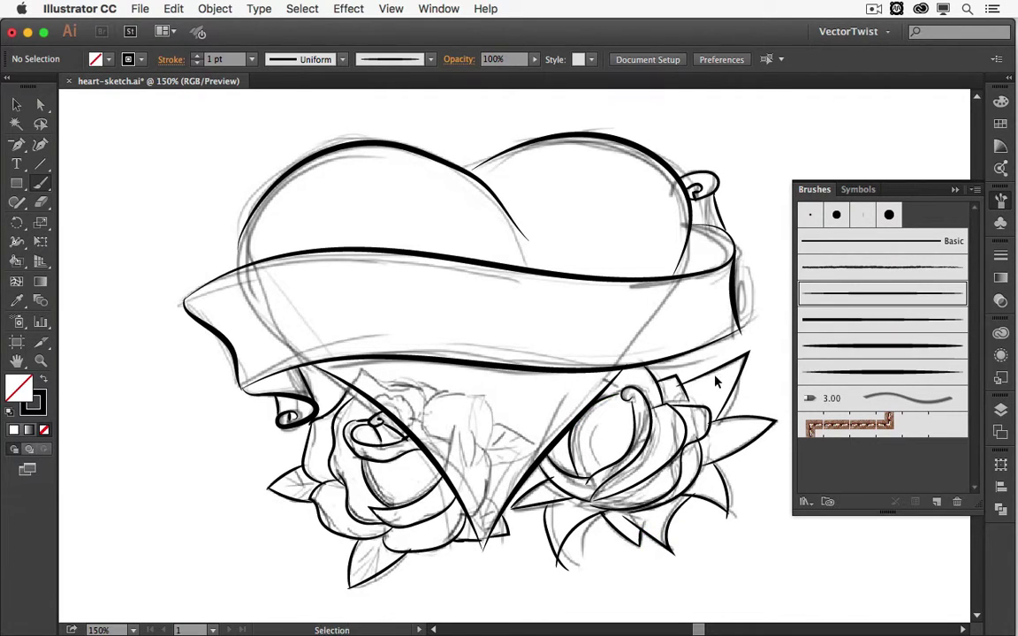
- Extend the heart's left edge down to the banner and close the gap at the banner's upper-right curl with the thin tapered brush
key("super+minus")
key("space")
left_click_drag(576, 497, 553, 481)
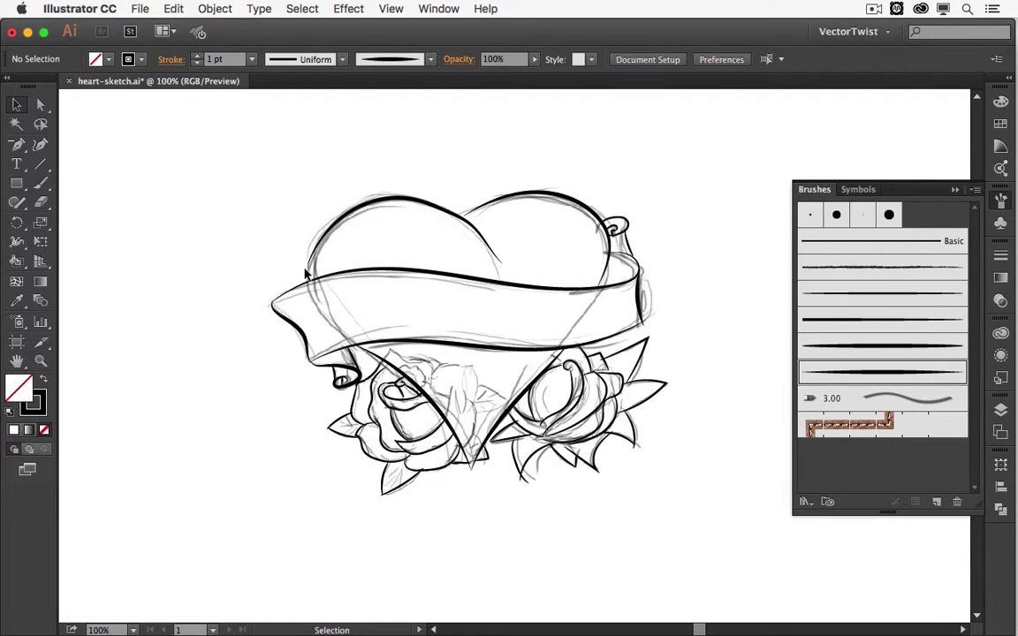
key("a")
key("super+plus")
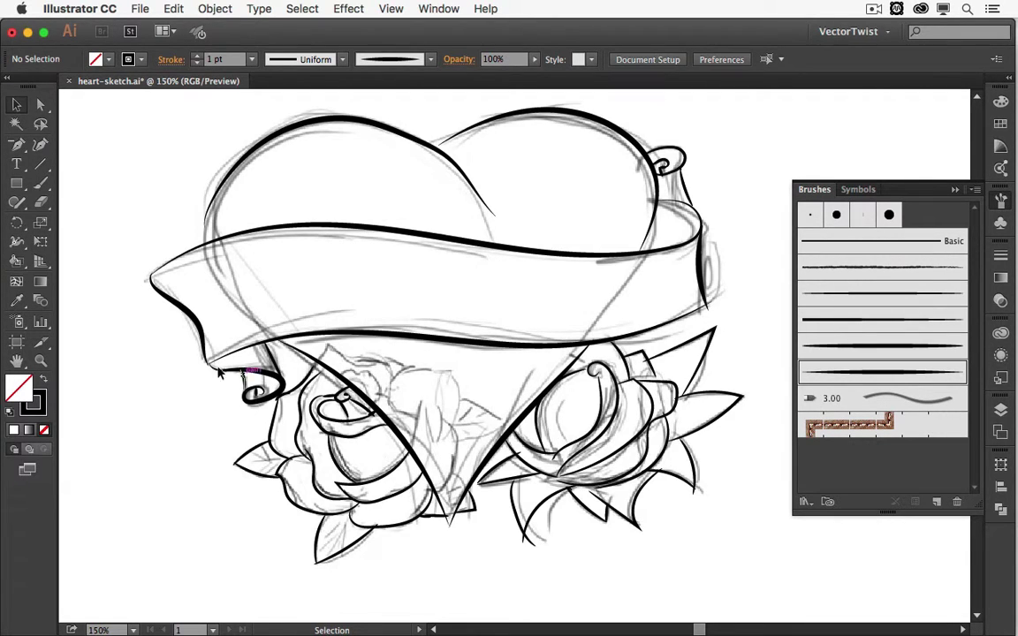
key("space")
left_click_drag(322, 283, 384, 344)
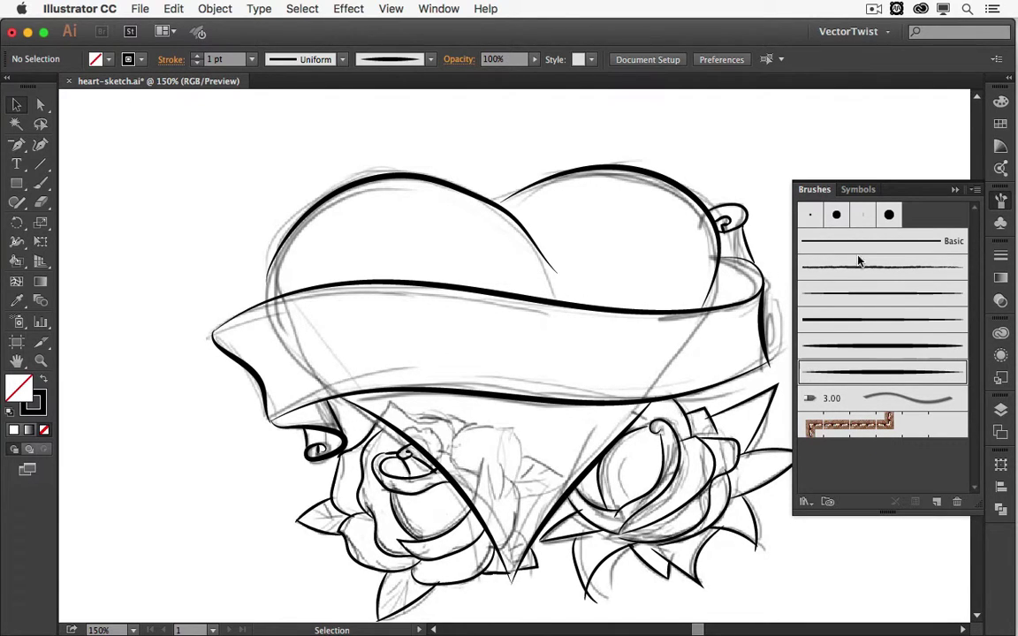
left_click(869, 296)
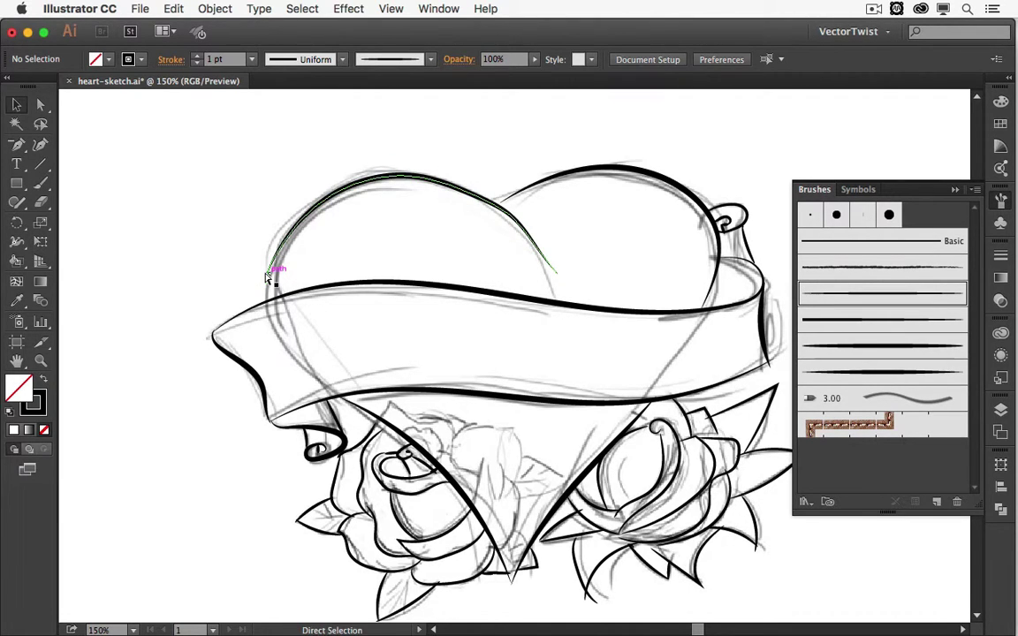
key("super+equal")
key("b")
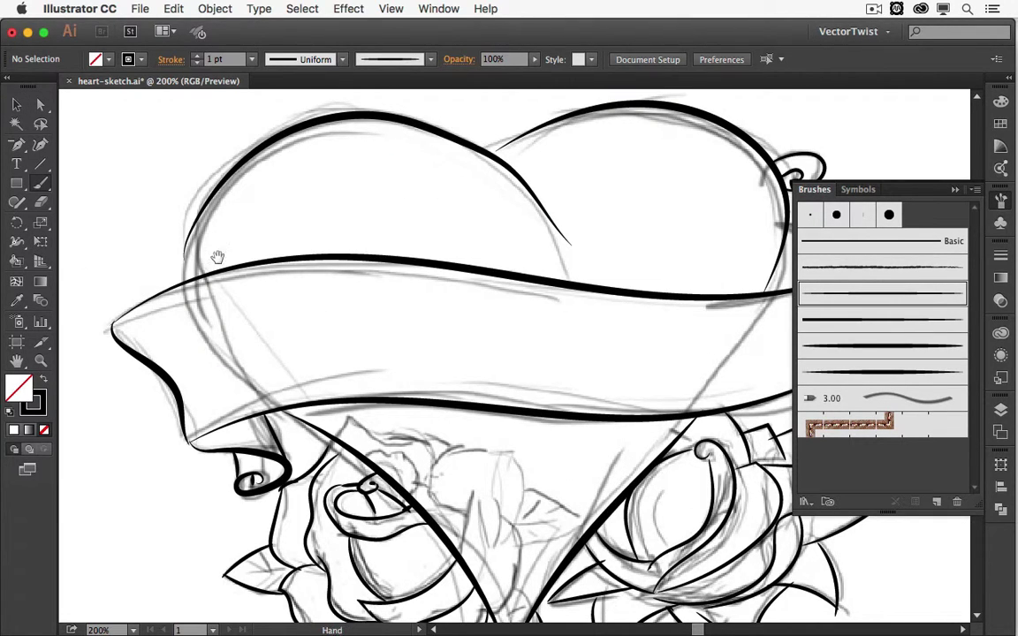
scroll(203, 229, "left", 5)
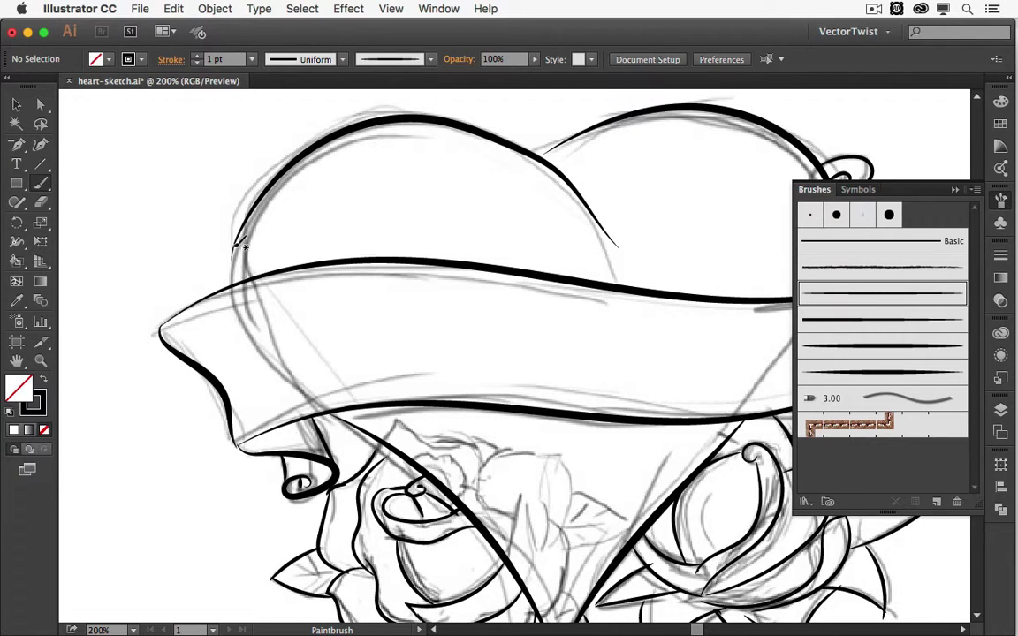
left_click_drag(238, 287, 237, 284)
scroll(568, 170, "right", 5)
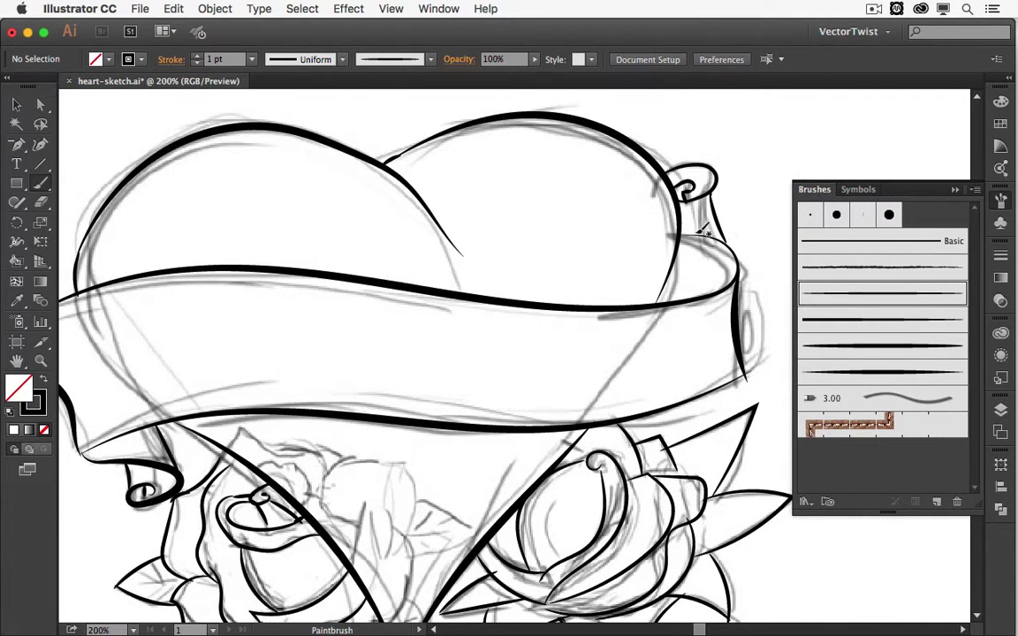
left_click_drag(720, 238, 726, 245)
- Close the outline gaps at the banner's lower-left corner, the left rose's upper petals and the small leaf behind the heart's point
scroll(149, 334, "down", 3)
scroll(148, 334, "left", 2)
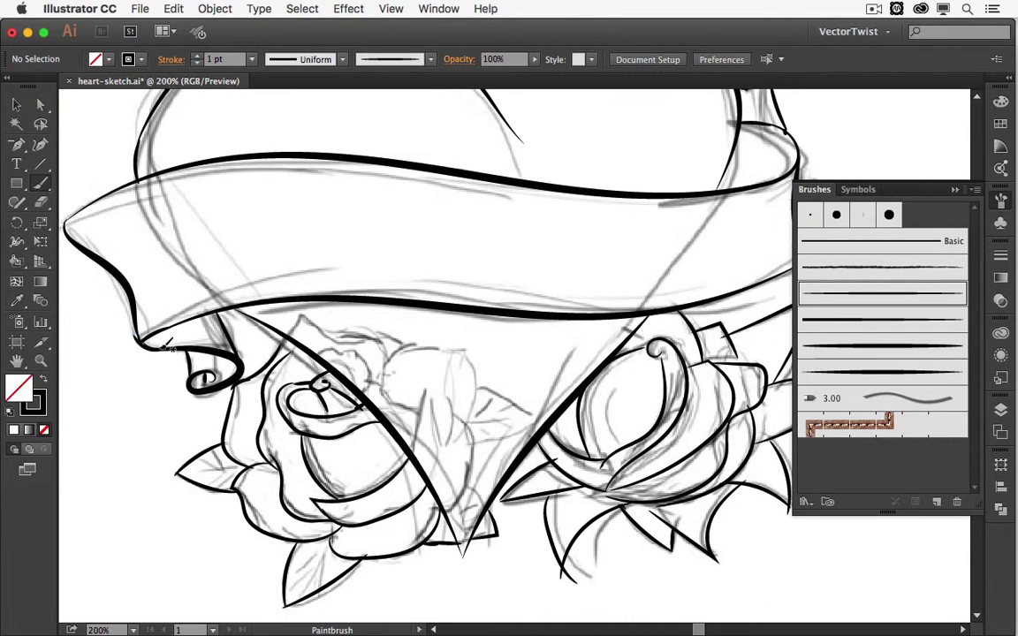
left_click_drag(126, 297, 137, 342)
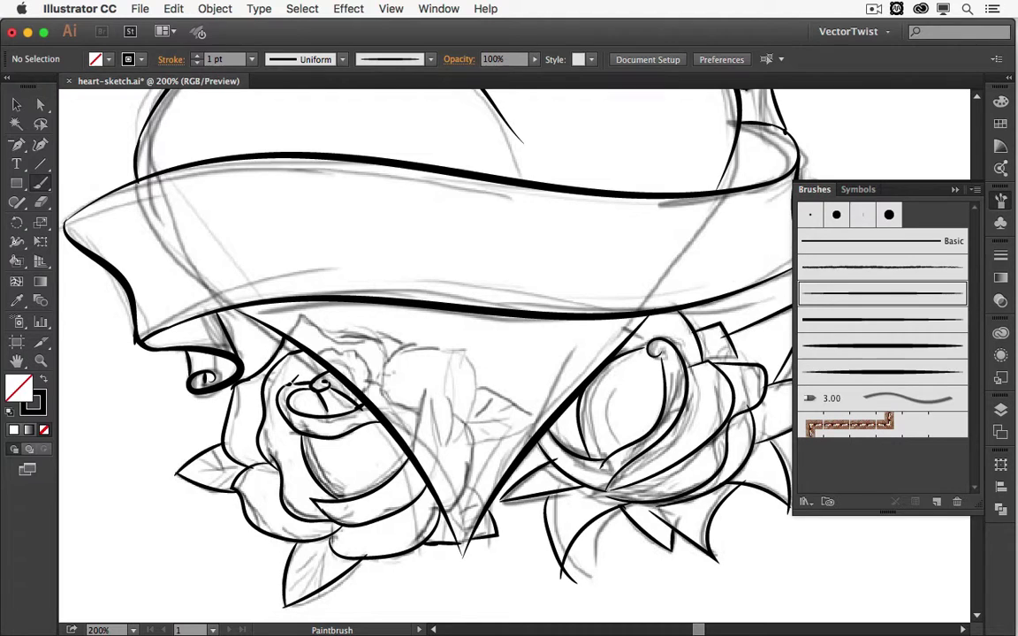
left_click_drag(314, 395, 333, 328)
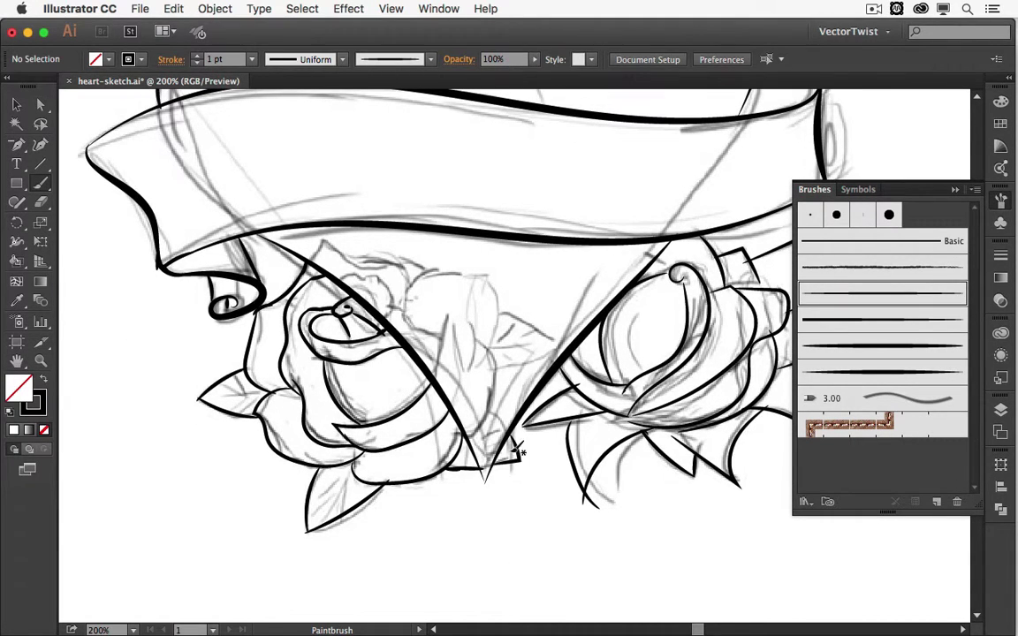
left_click_drag(519, 453, 353, 452)
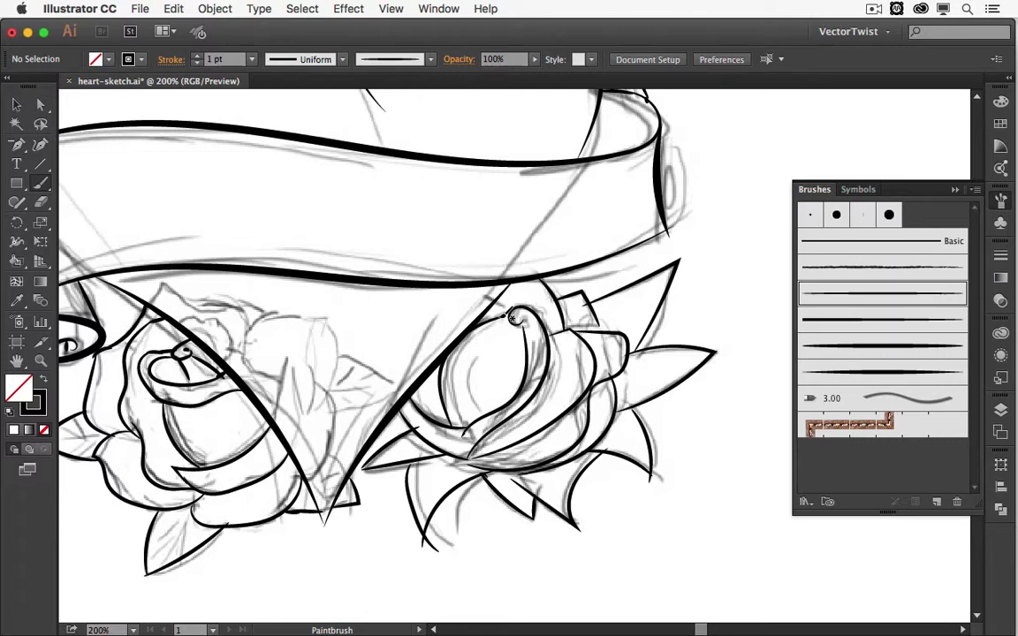
- Close the open line ends around the right rose's curled central petal and its inner petals with short thin strokes
left_click_drag(513, 318, 532, 321)
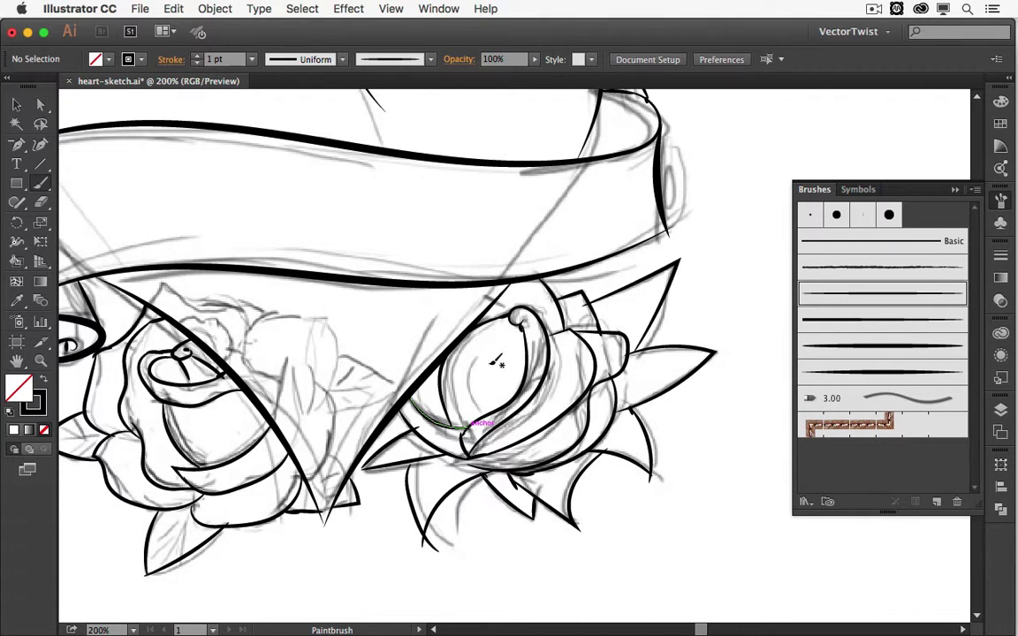
key("super+minus")
key("super+minus")
left_click_drag(421, 409, 467, 429)
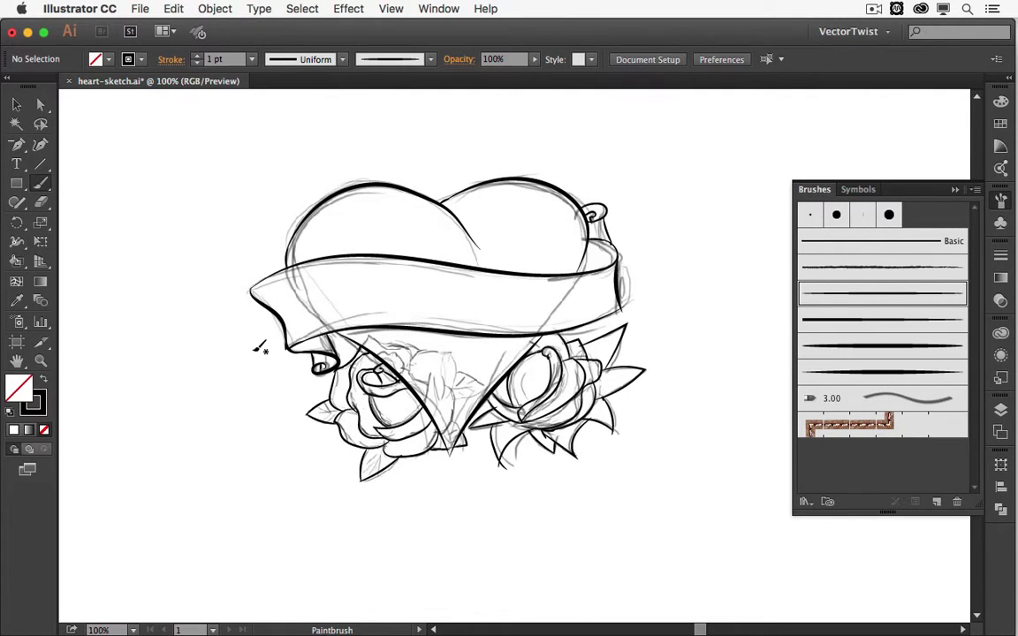
- Select all the inked strokes, expand their appearance and expand their fill and stroke into shapes
key("super+a")
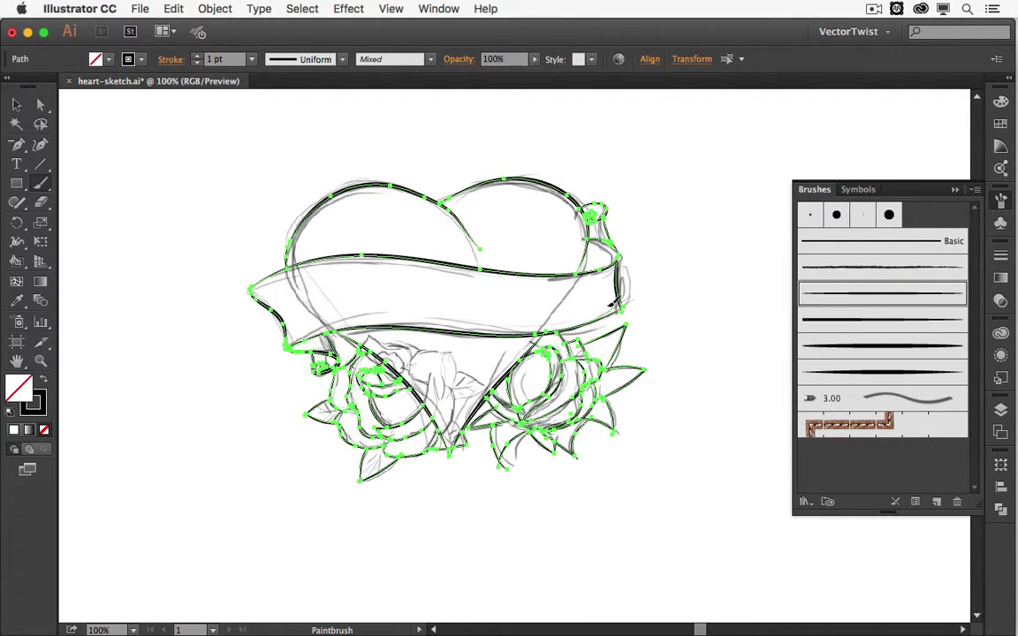
left_click(198, 9)
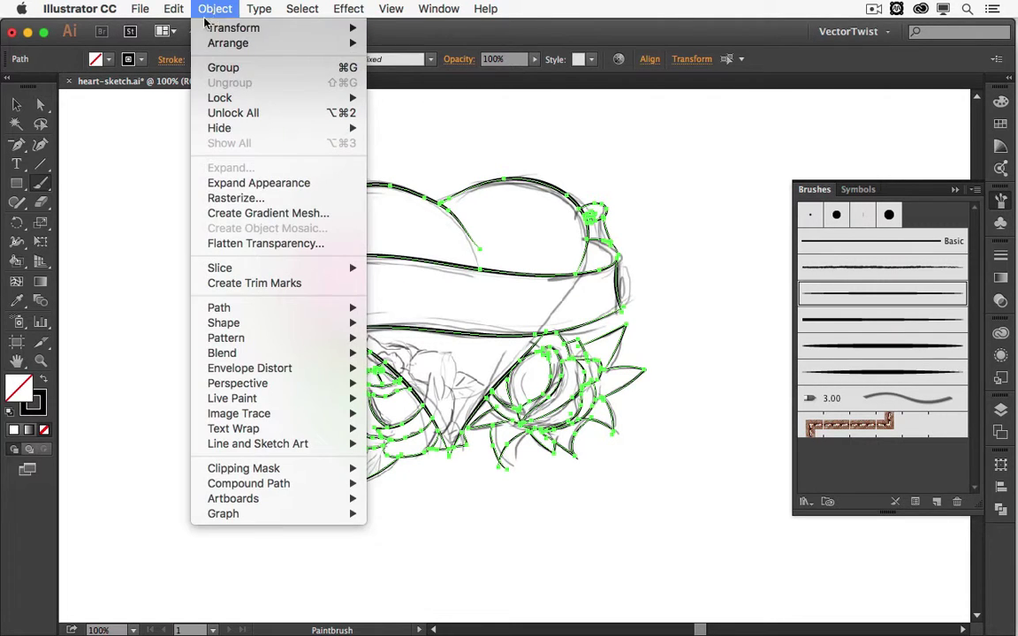
left_click(259, 183)
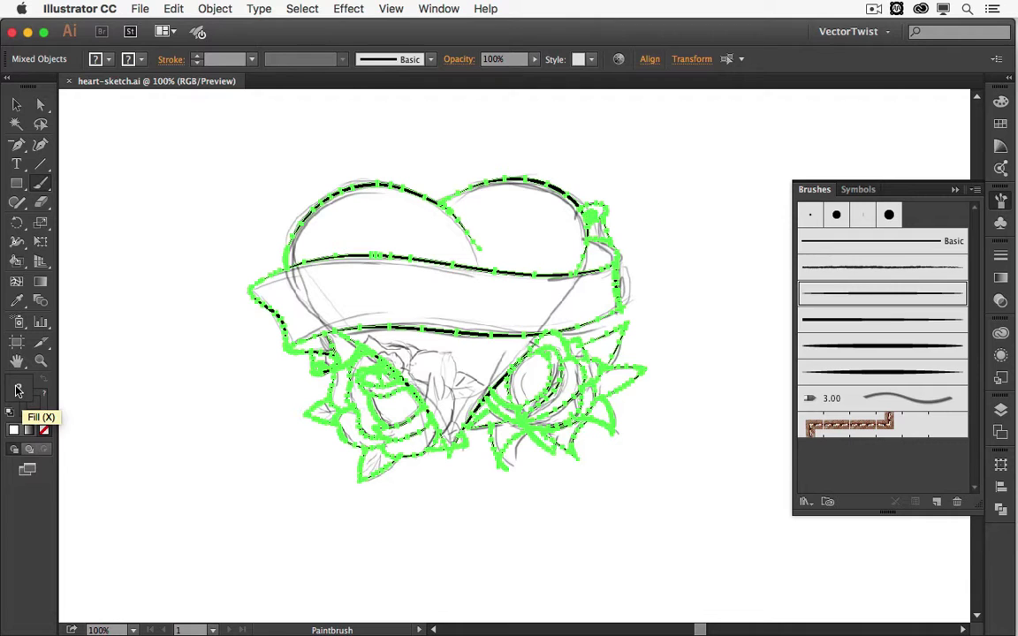
left_click(212, 9)
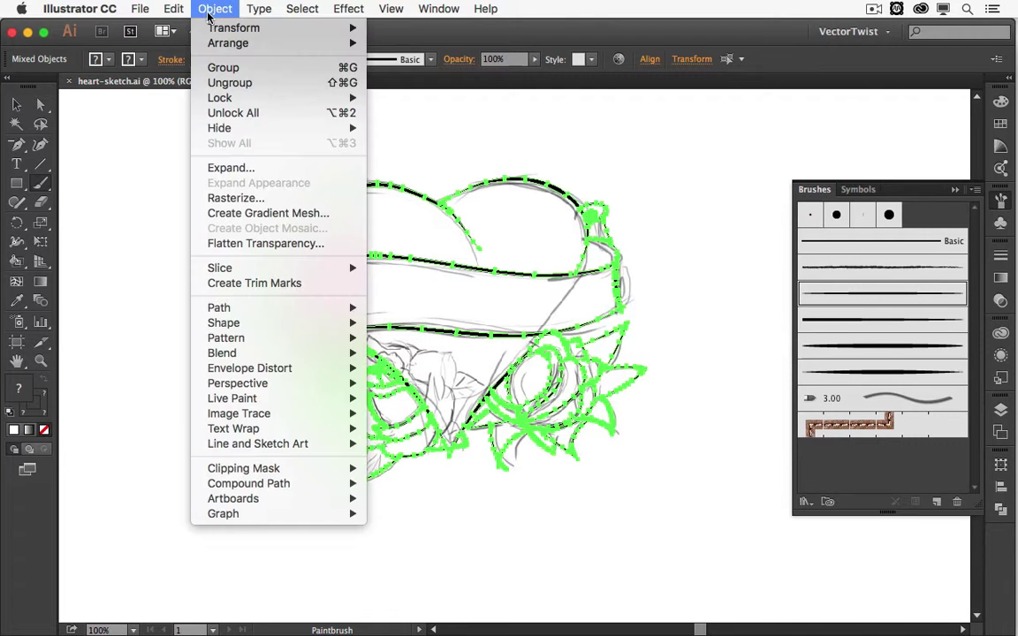
left_click(254, 171)
left_click_drag(227, 254, 234, 164)
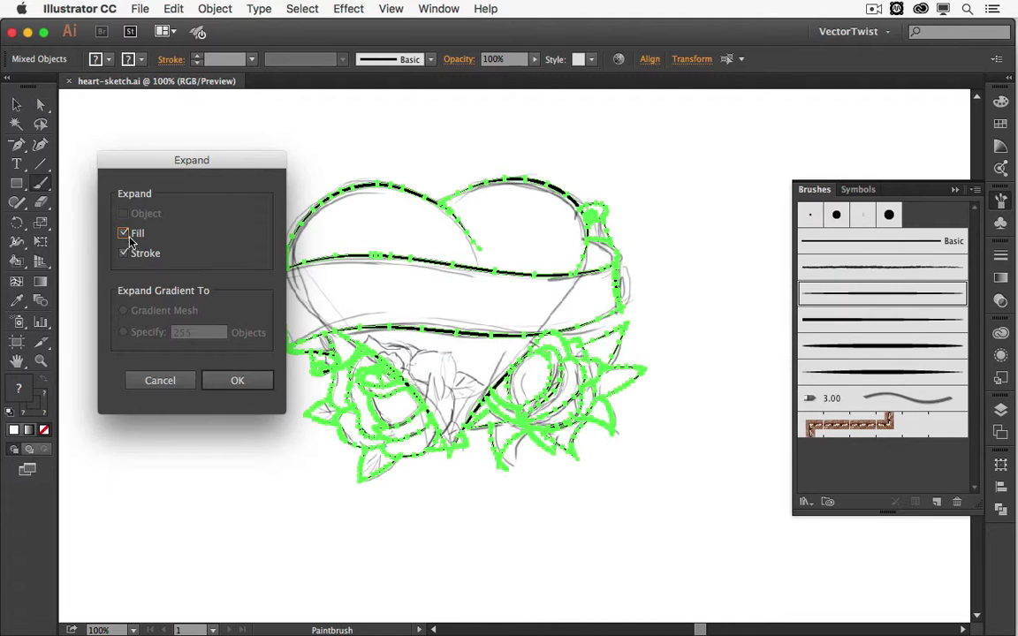
left_click(237, 381)
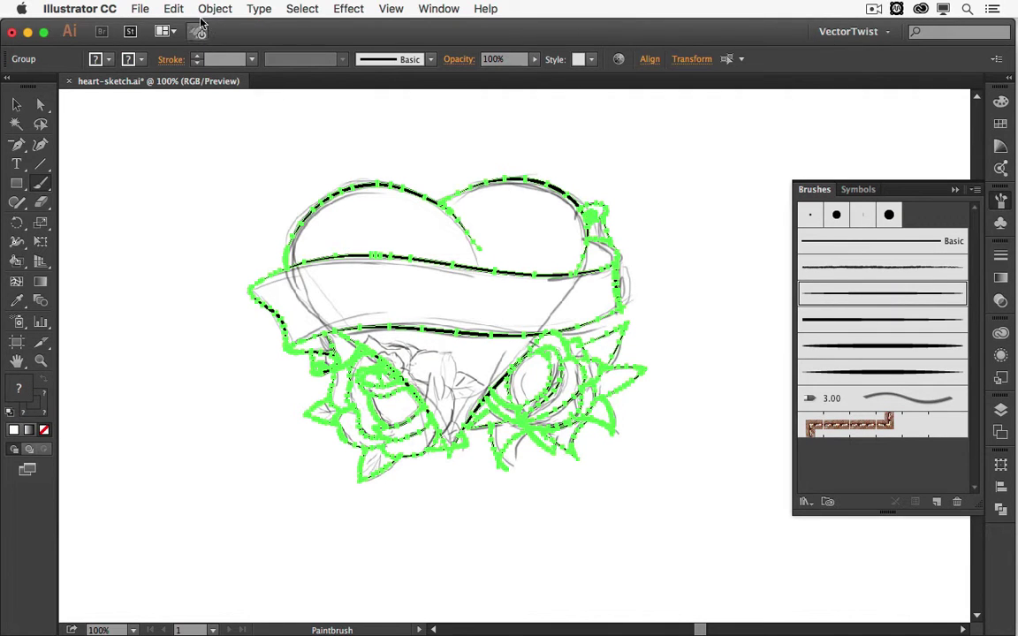
- Clean up the expanded paths by deleting stray points, unpainted objects and empty text paths
left_click(212, 10)
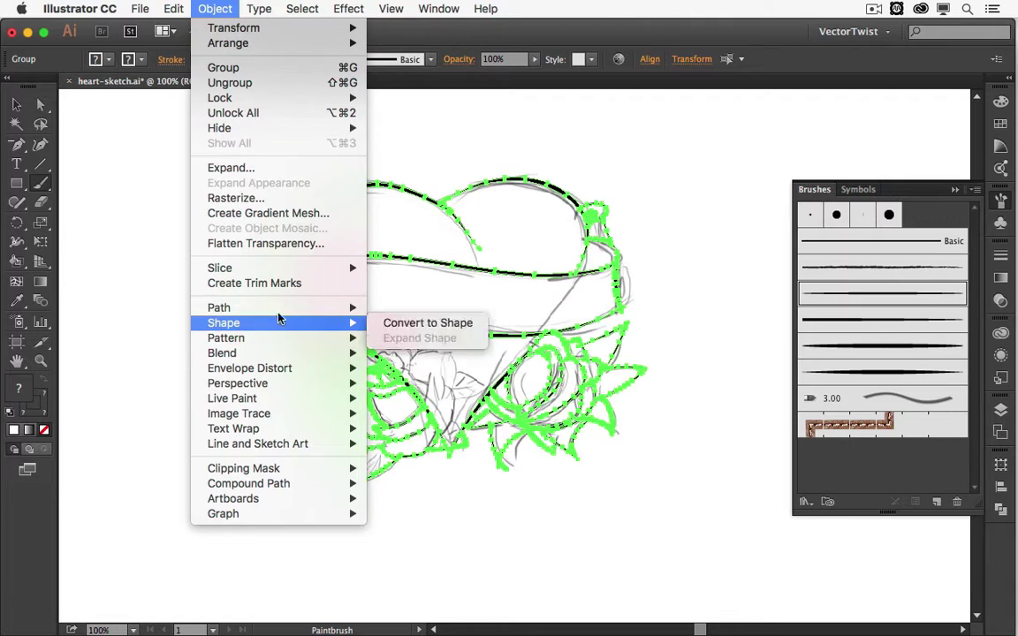
mouse_move(282, 311)
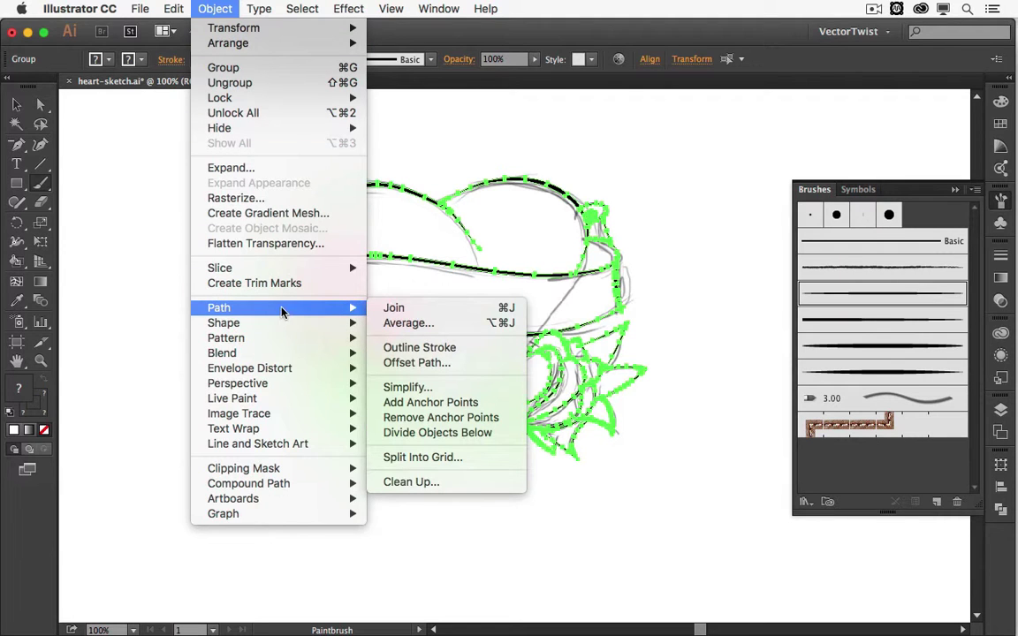
left_click(411, 481)
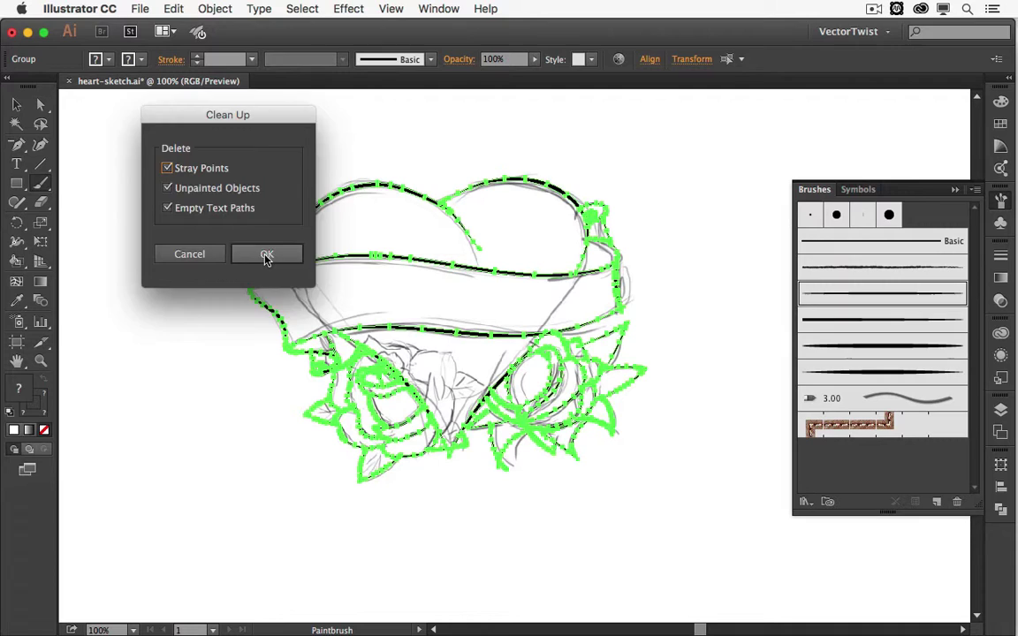
left_click(265, 256)
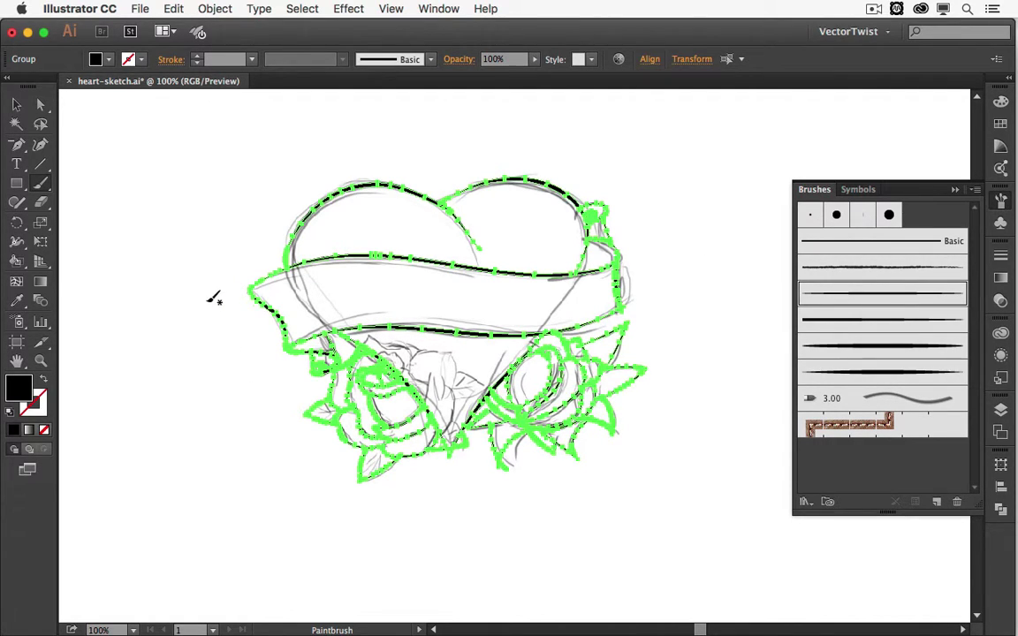
- Turn the line art into a Live Paint group and fill the heart's areas above and below the banner with the red swatch
left_click(14, 262)
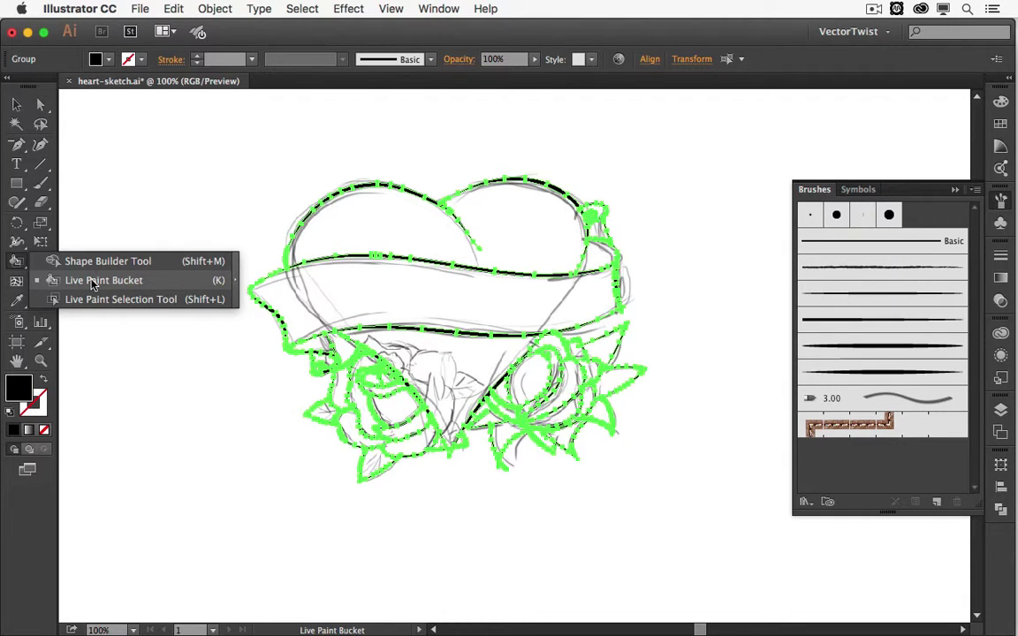
left_click(137, 280)
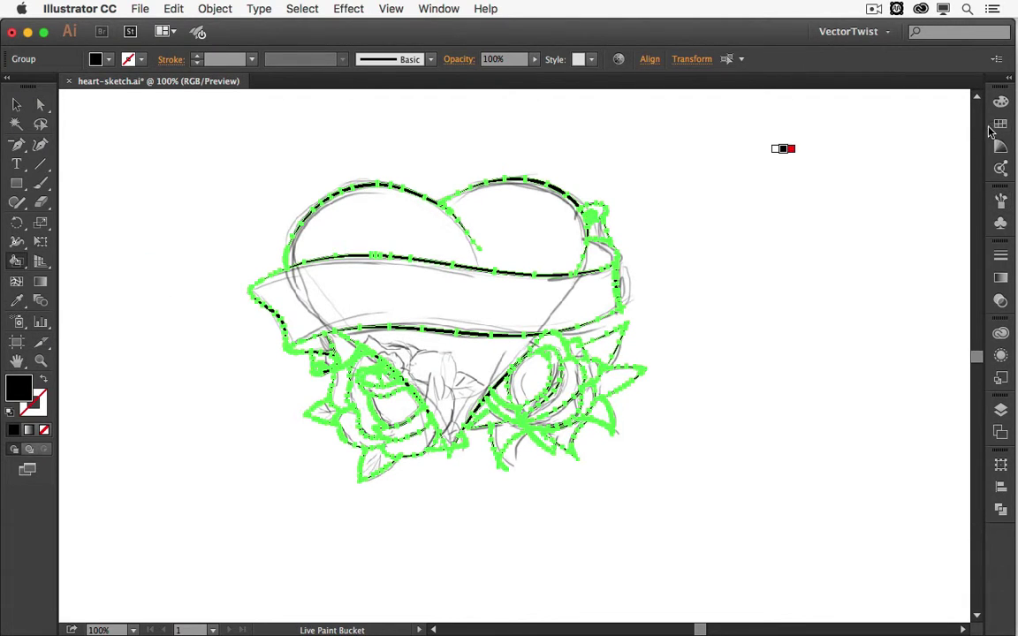
left_click(1001, 126)
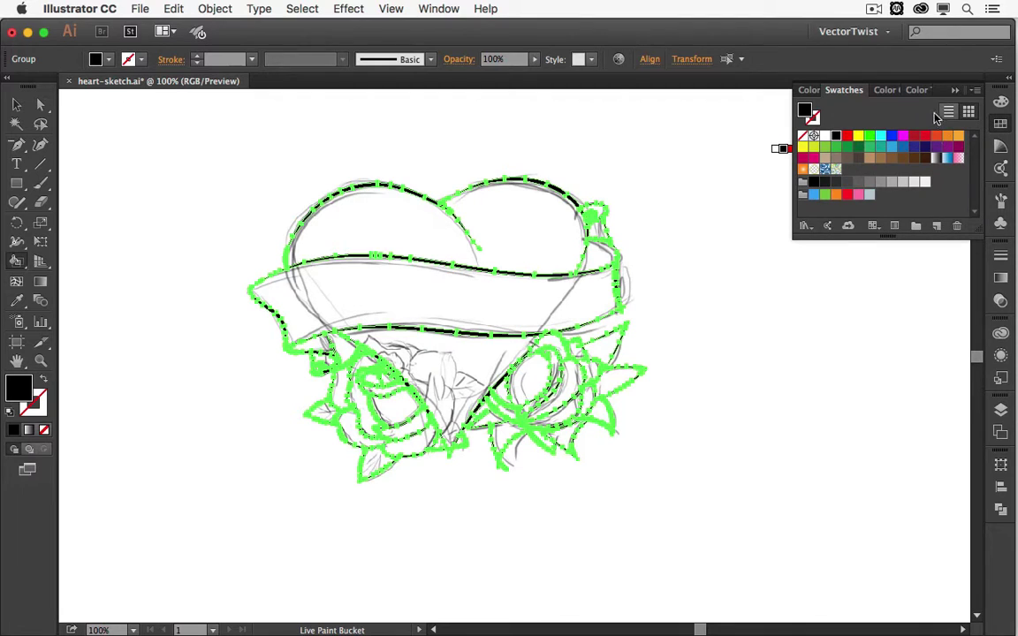
left_click(848, 137)
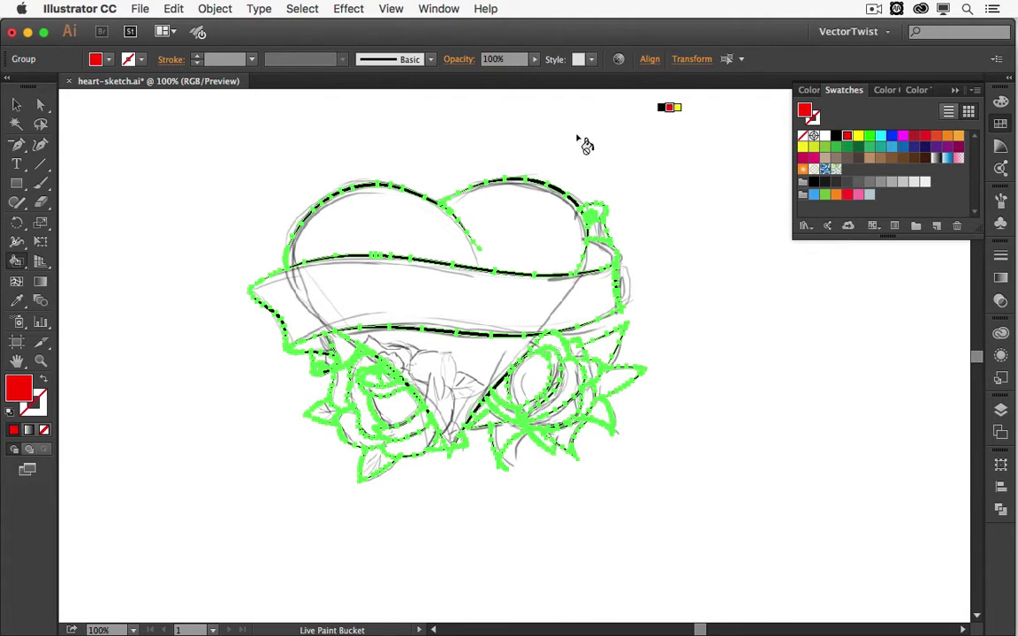
left_click(399, 226)
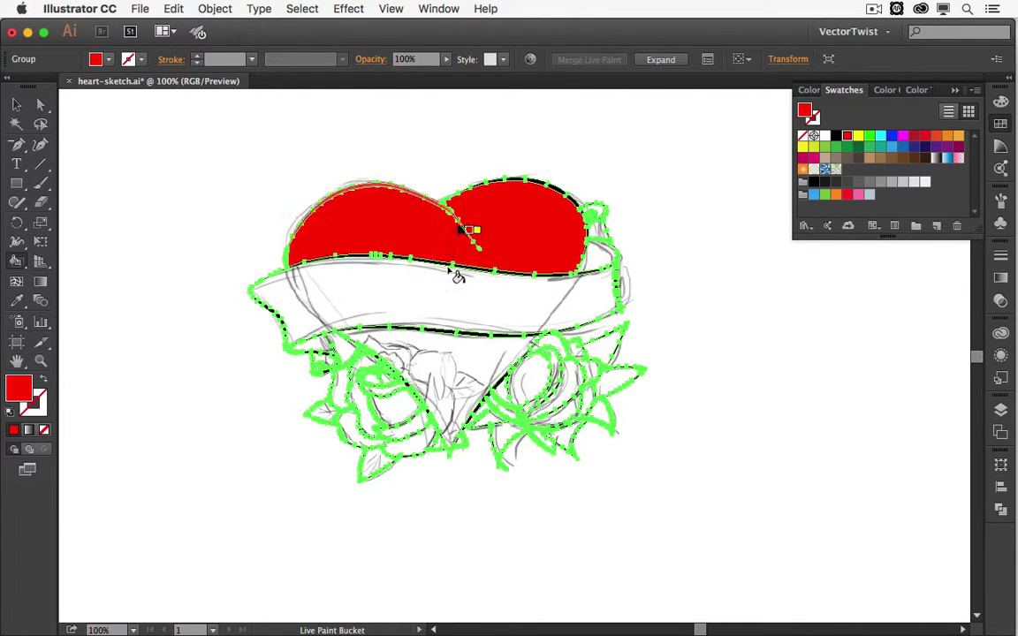
left_click(442, 368)
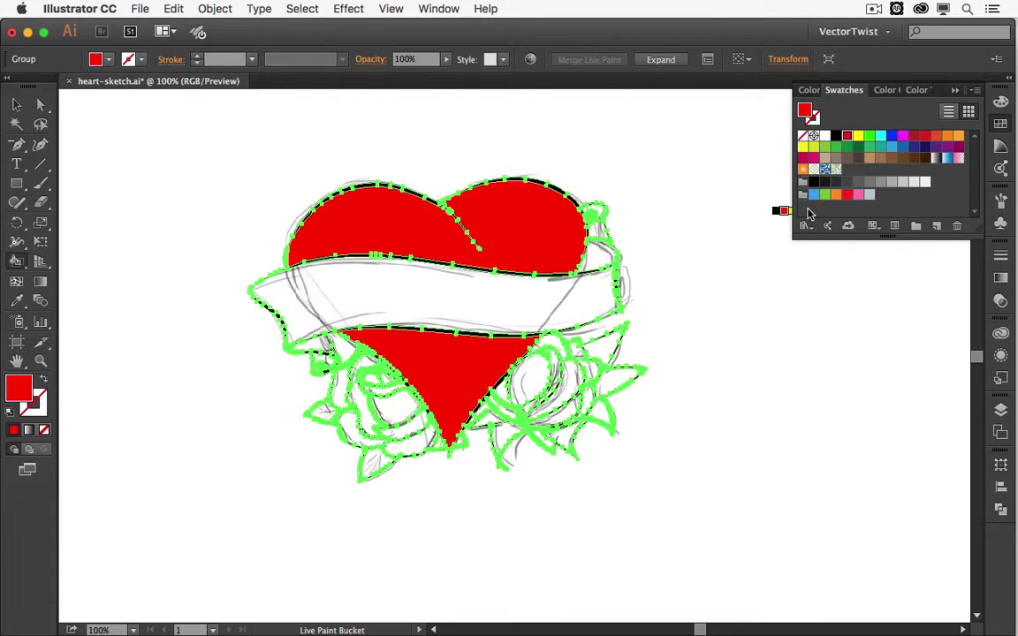
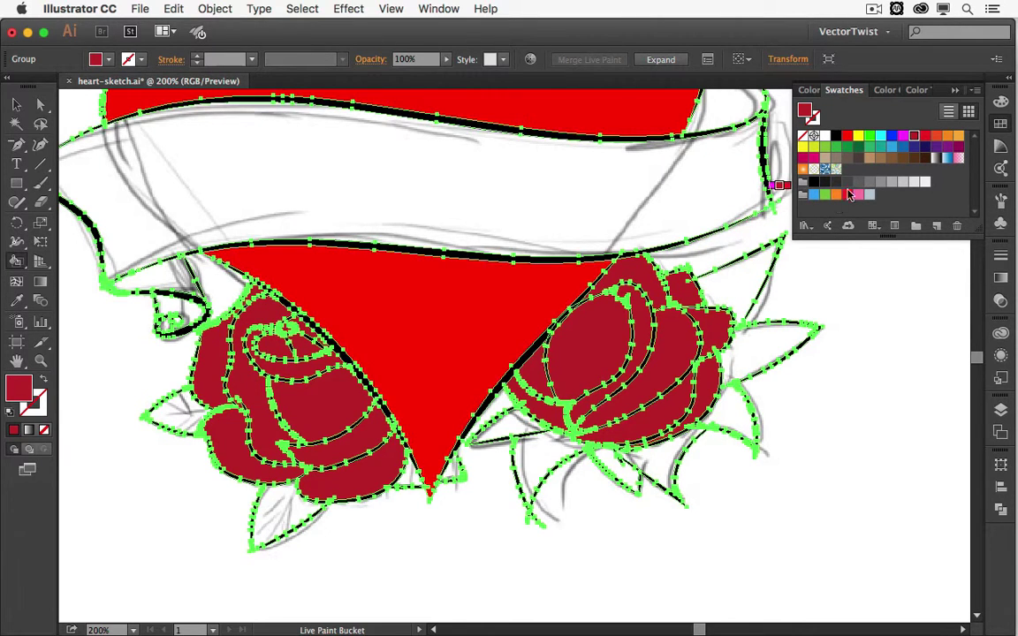
- Fill all the leaves around both roses with the dark green swatch using the Live Paint Bucket
left_click(16, 262)
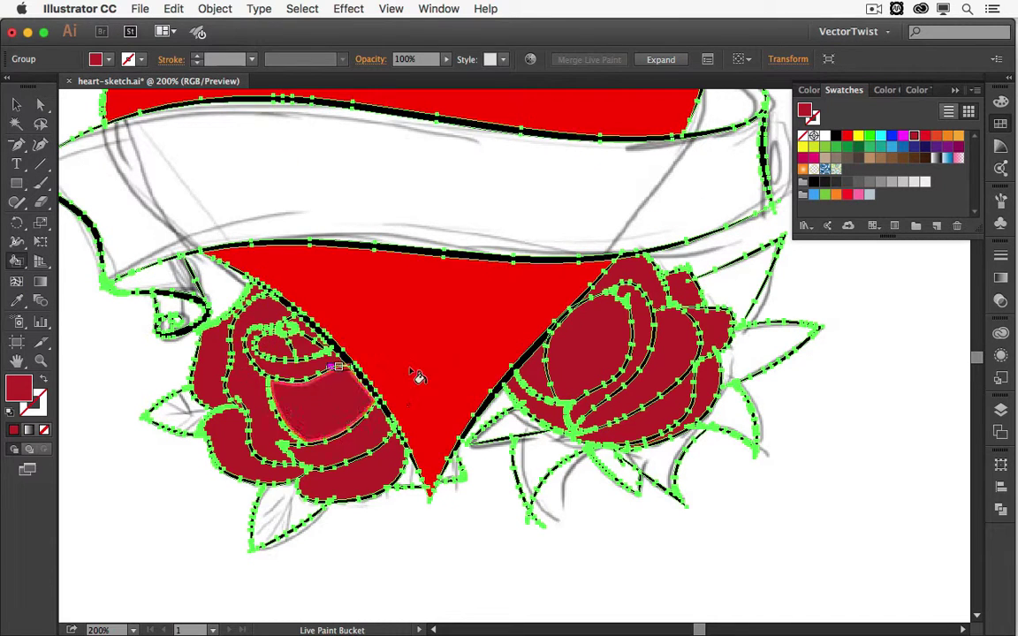
left_click(368, 385)
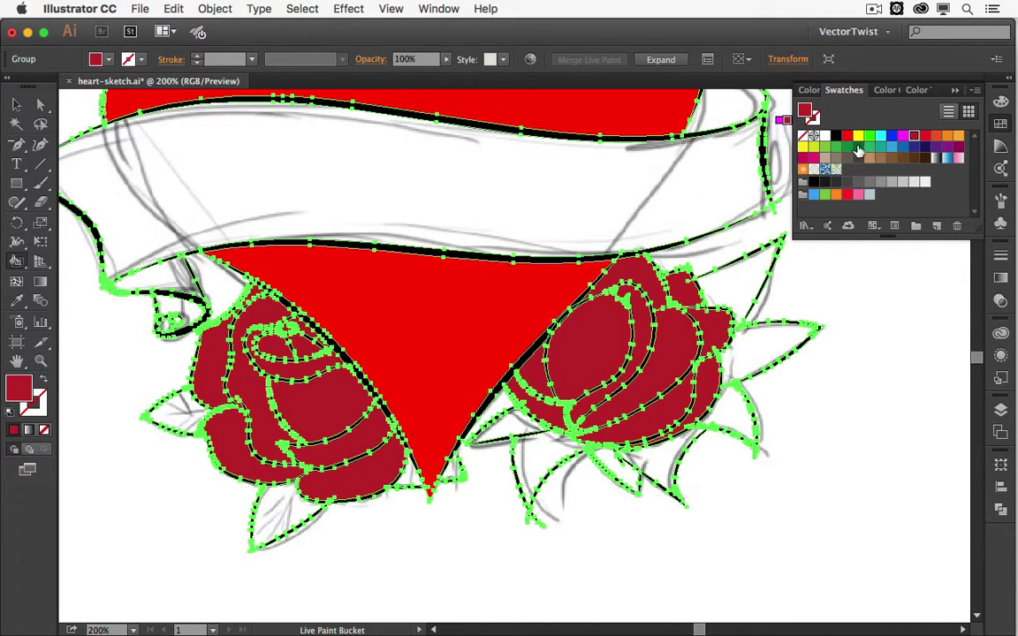
left_click(858, 146)
left_click(738, 281)
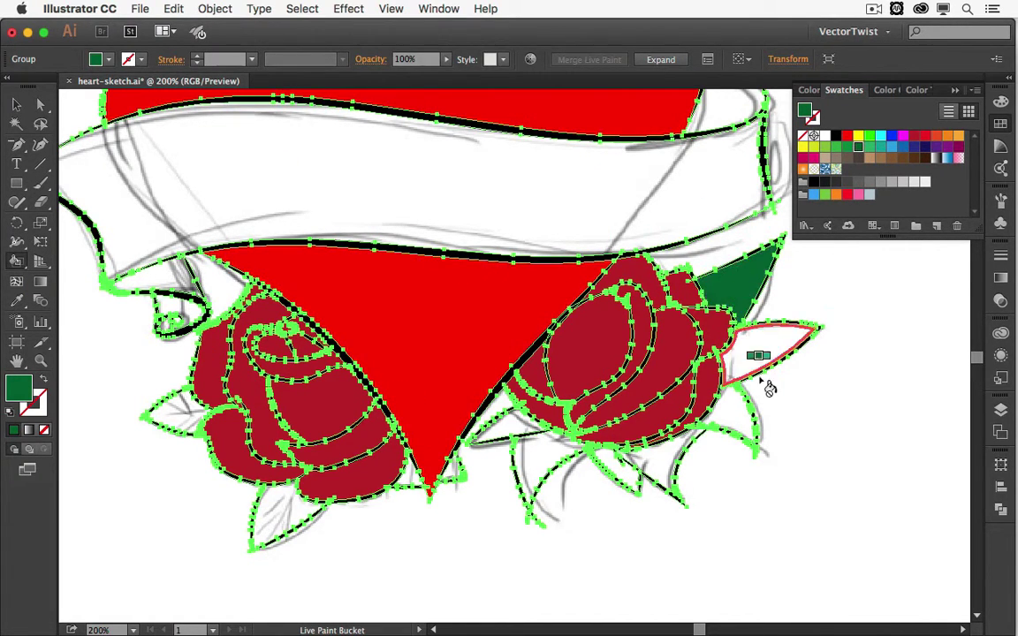
left_click(751, 371)
left_click(732, 409)
left_click(655, 461)
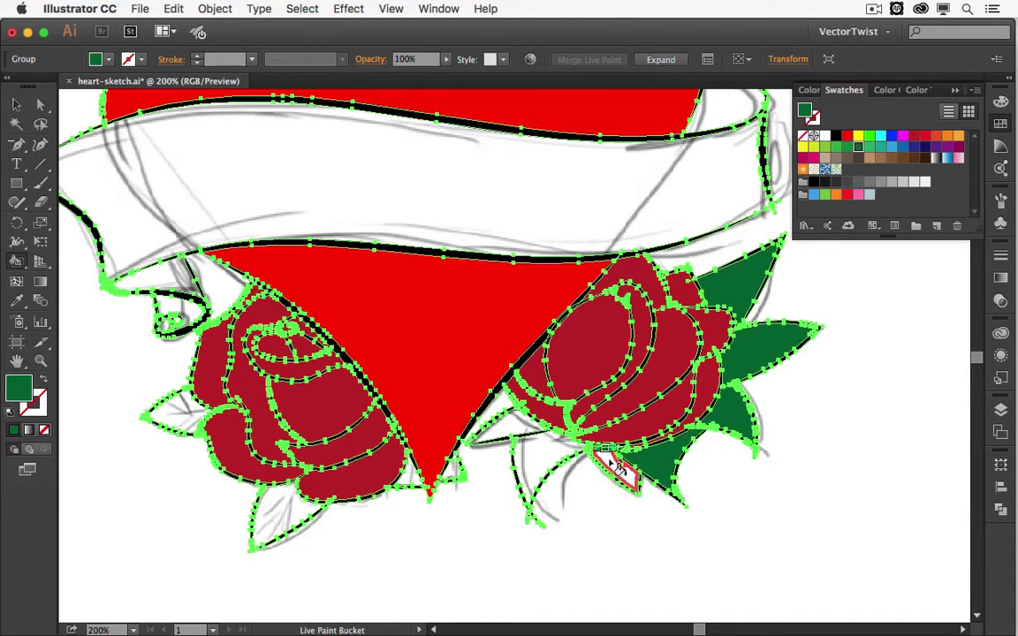
left_click(608, 459)
left_click(537, 464)
left_click(504, 429)
left_click(183, 414)
left_click(294, 513)
left_click(411, 472)
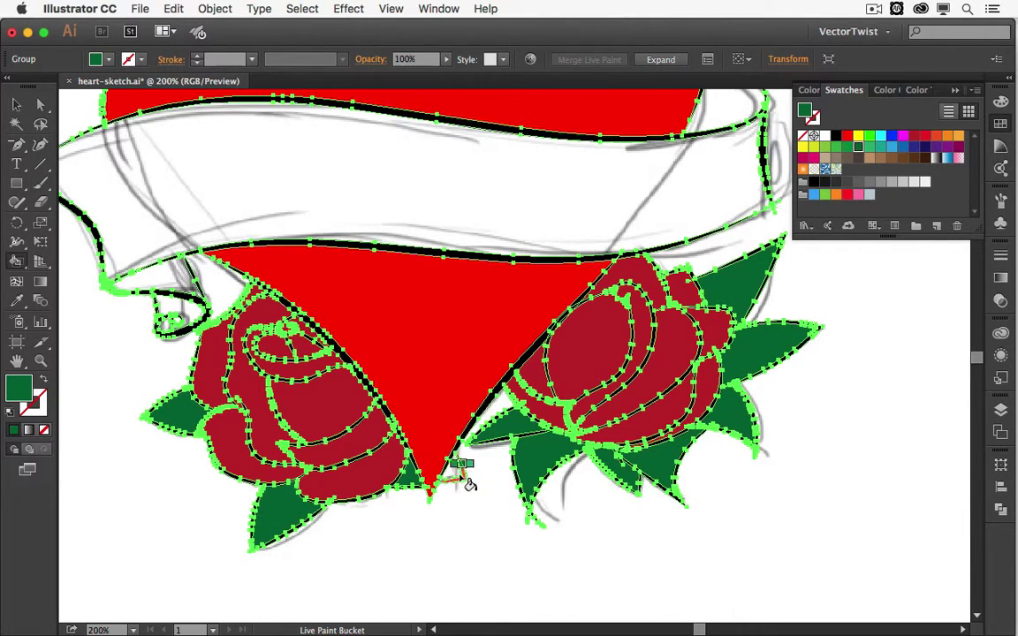
- Fill the front of the banner across the heart with the lightest gray swatch
key("super+minus")
key("super+minus")
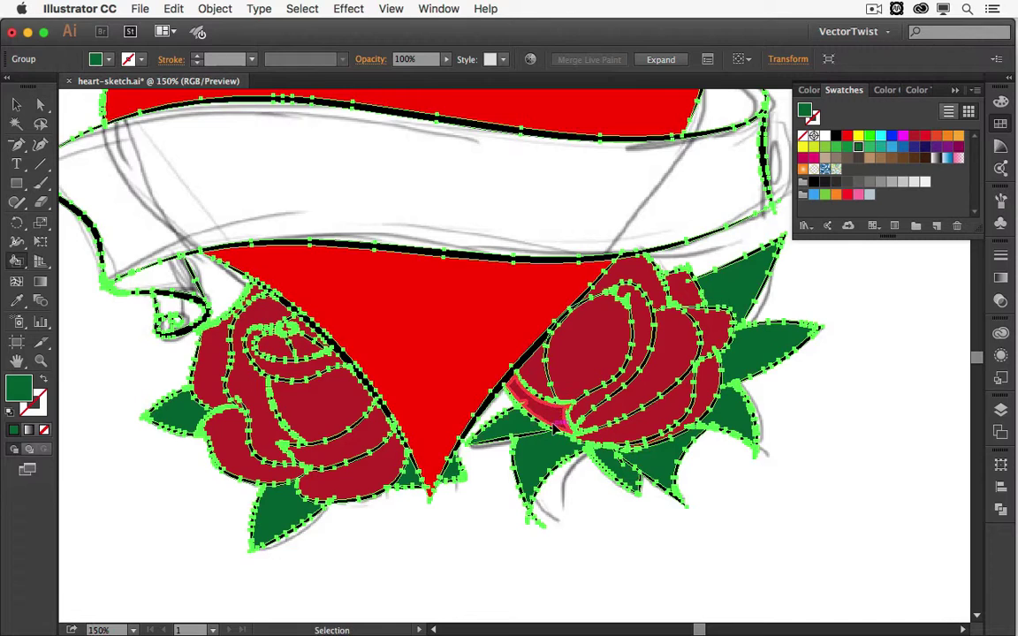
left_click_drag(590, 367, 609, 399)
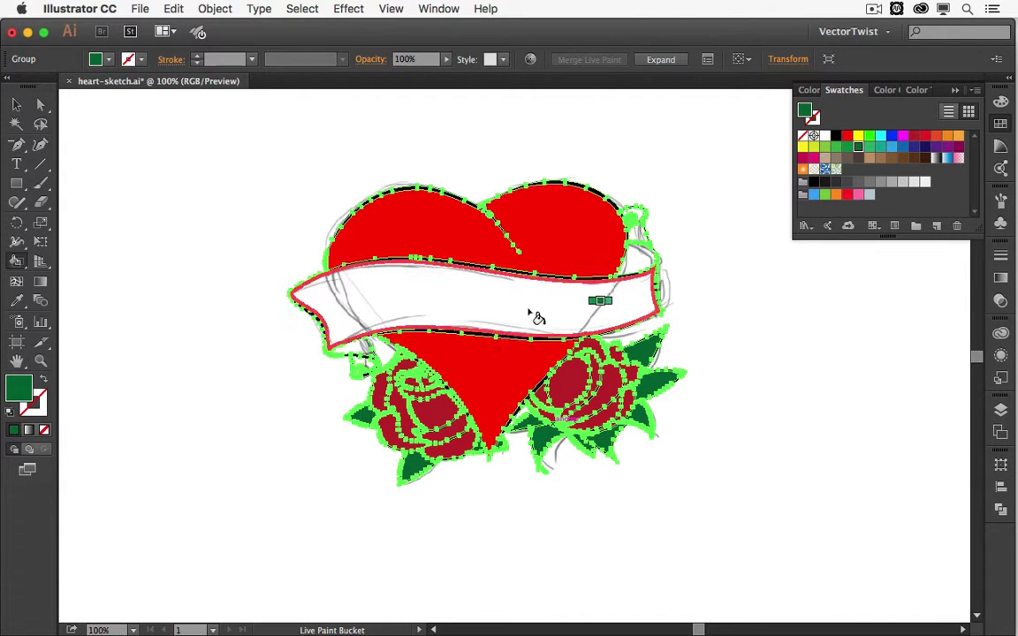
key("v")
key("super+equal")
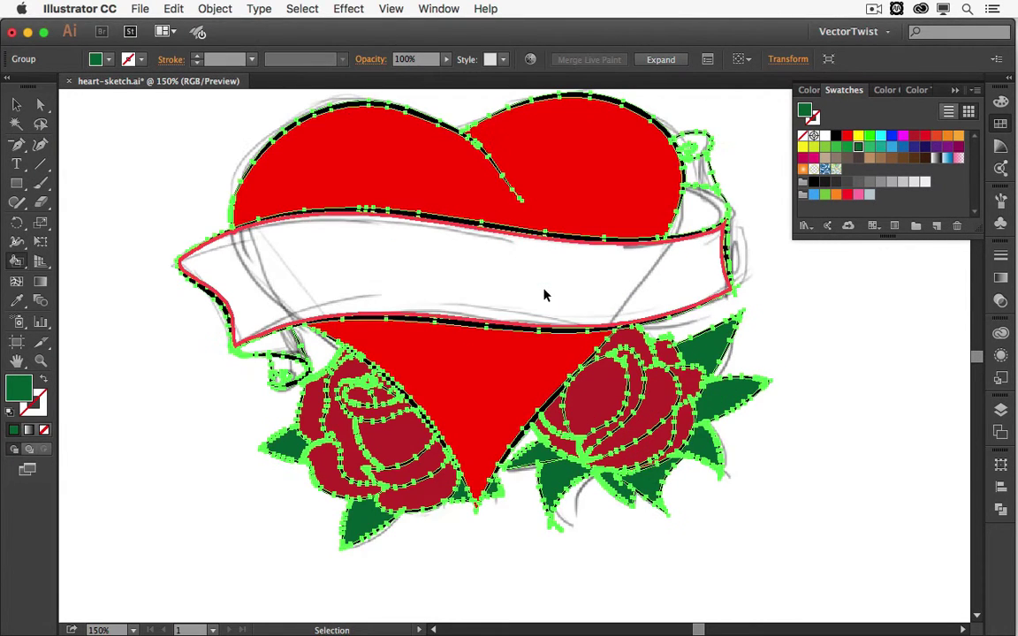
left_click_drag(523, 250, 531, 282)
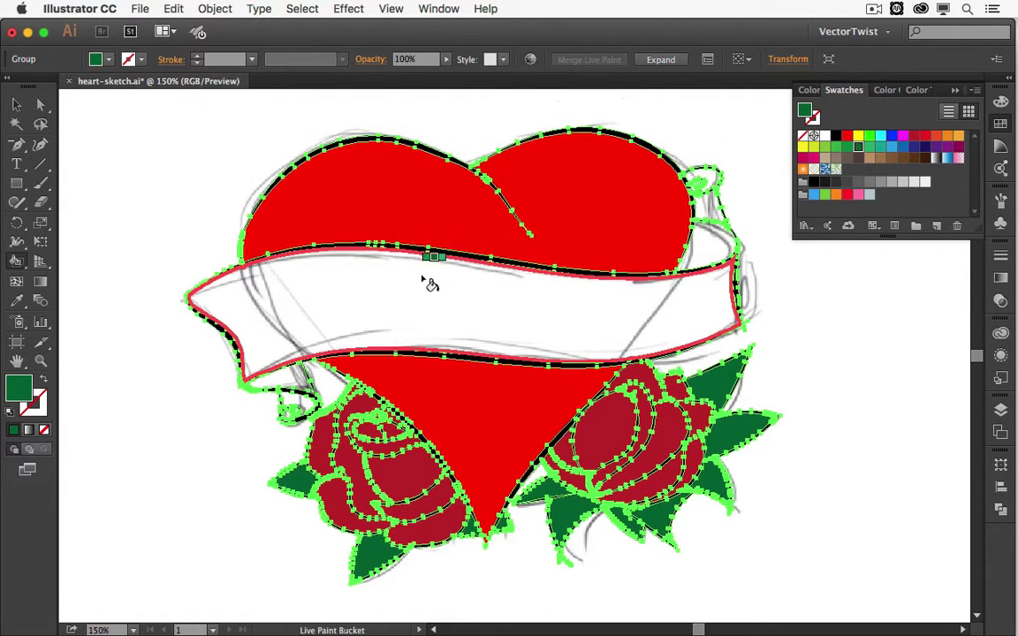
left_click(925, 183)
left_click(416, 309)
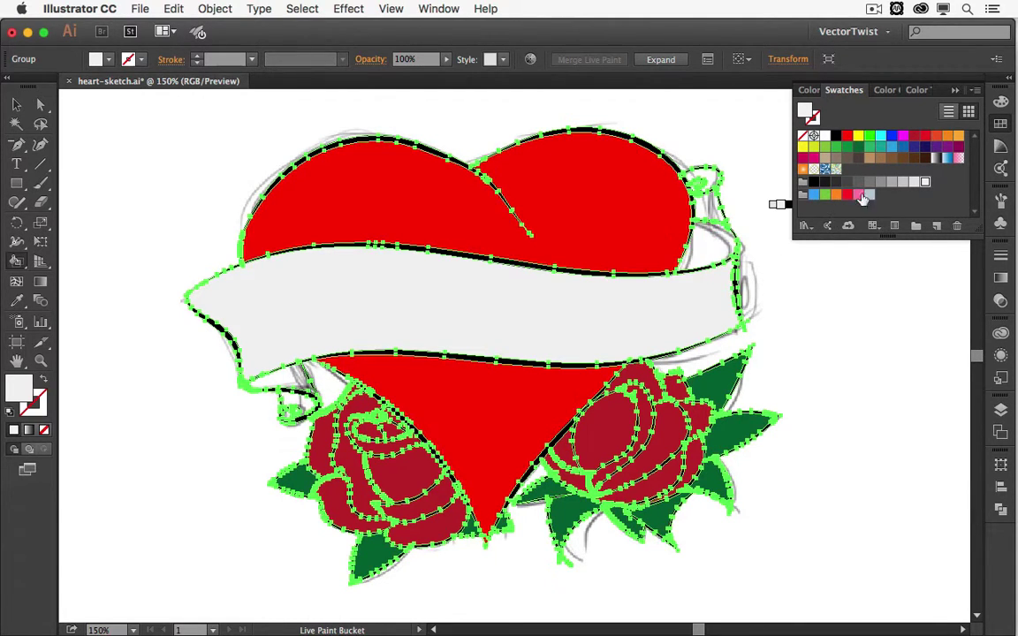
- Fill the banner's back folds and rolled ends with progressively darker gray swatches and deselect the Live Paint group
left_click(913, 184)
left_click(711, 246)
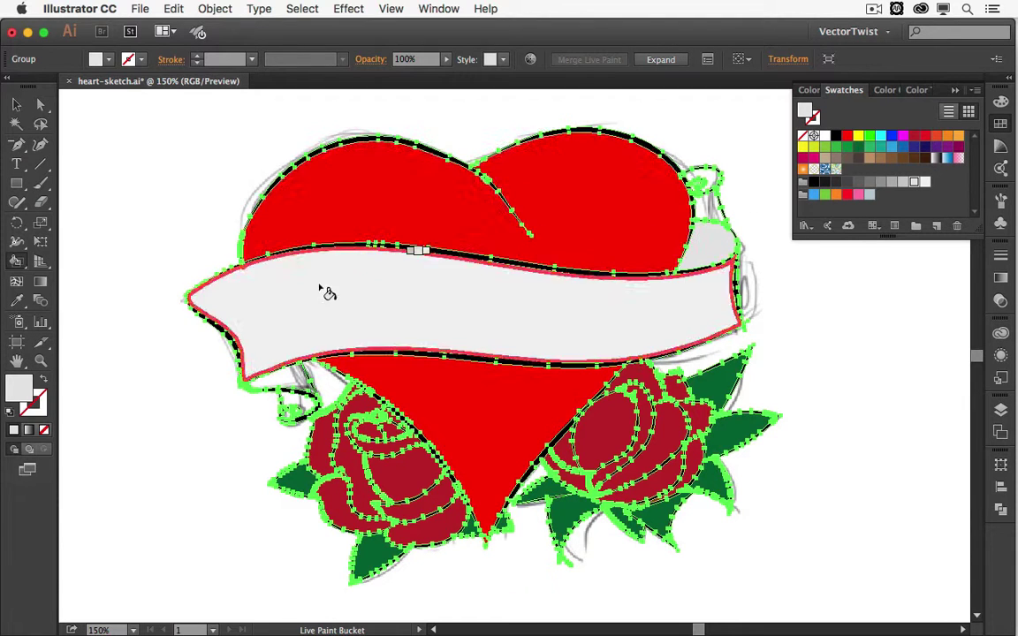
left_click(297, 380)
key("Left")
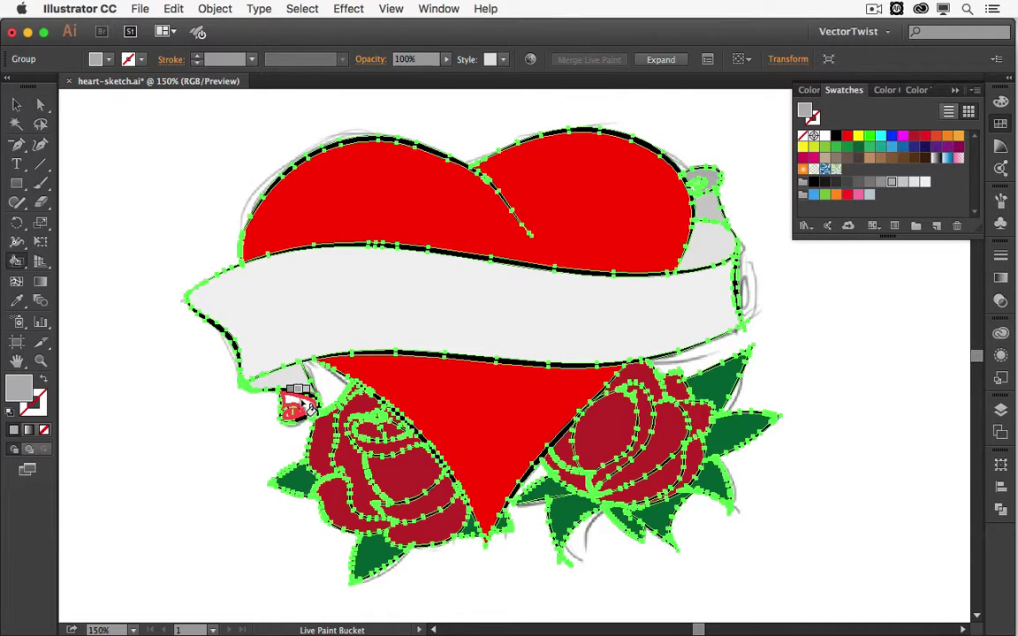
left_click(301, 402)
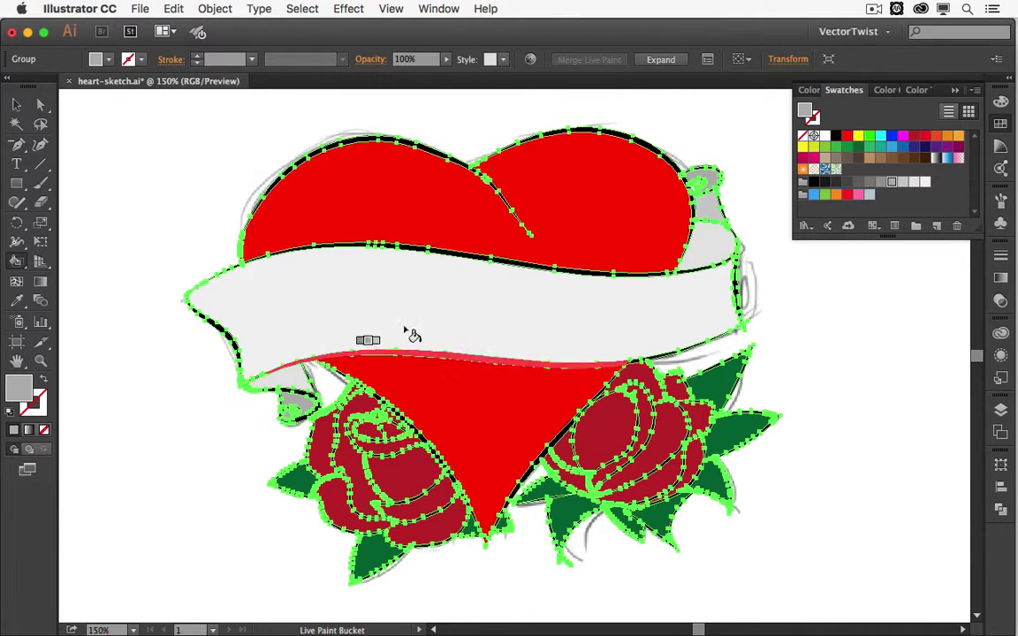
key("Right")
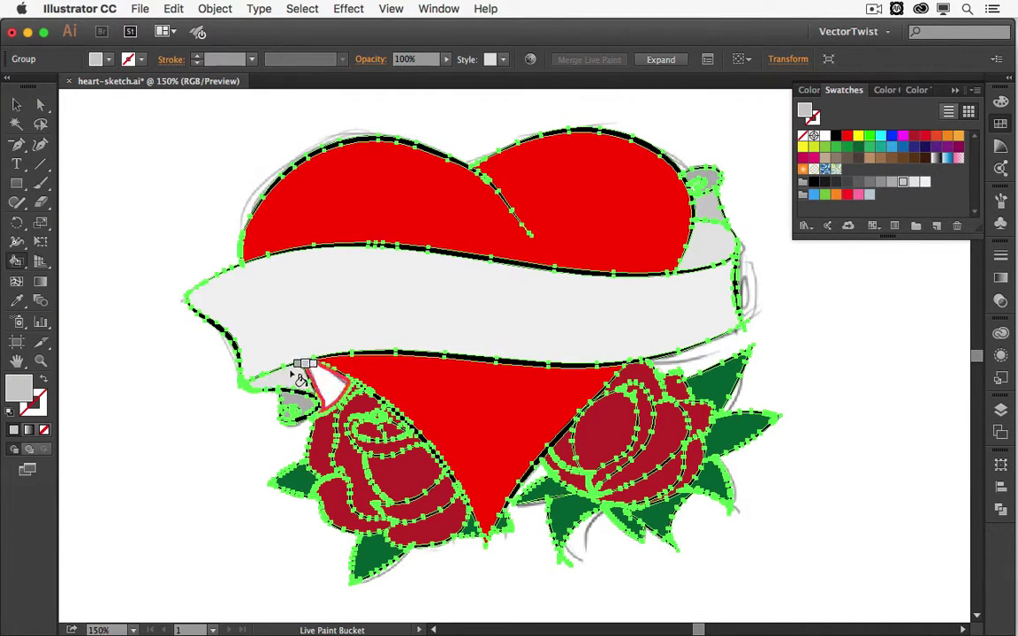
left_click(299, 376)
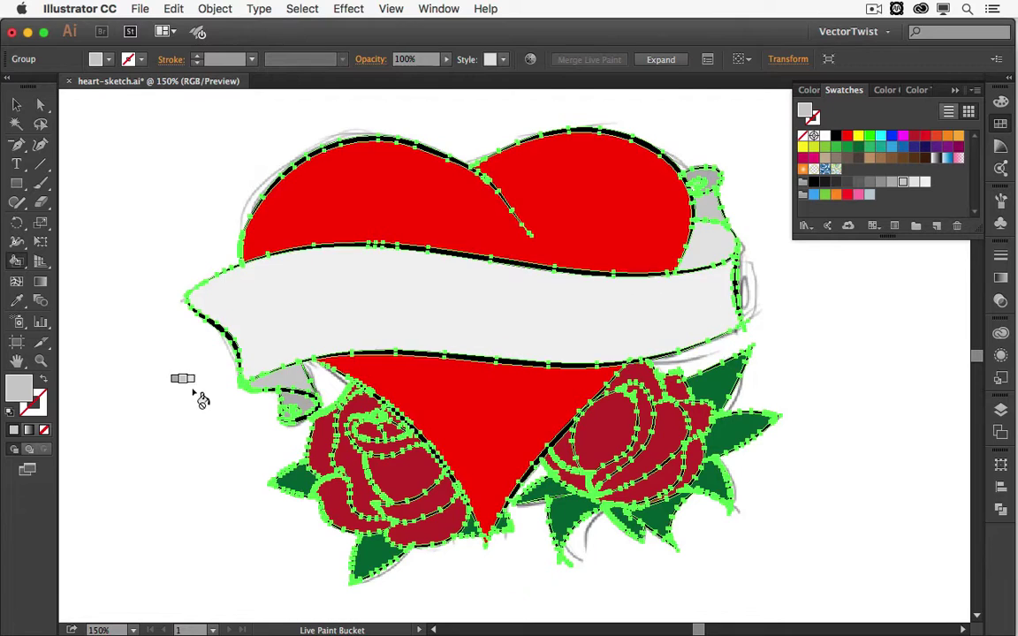
key("super+plus")
left_click_drag(322, 442, 412, 403)
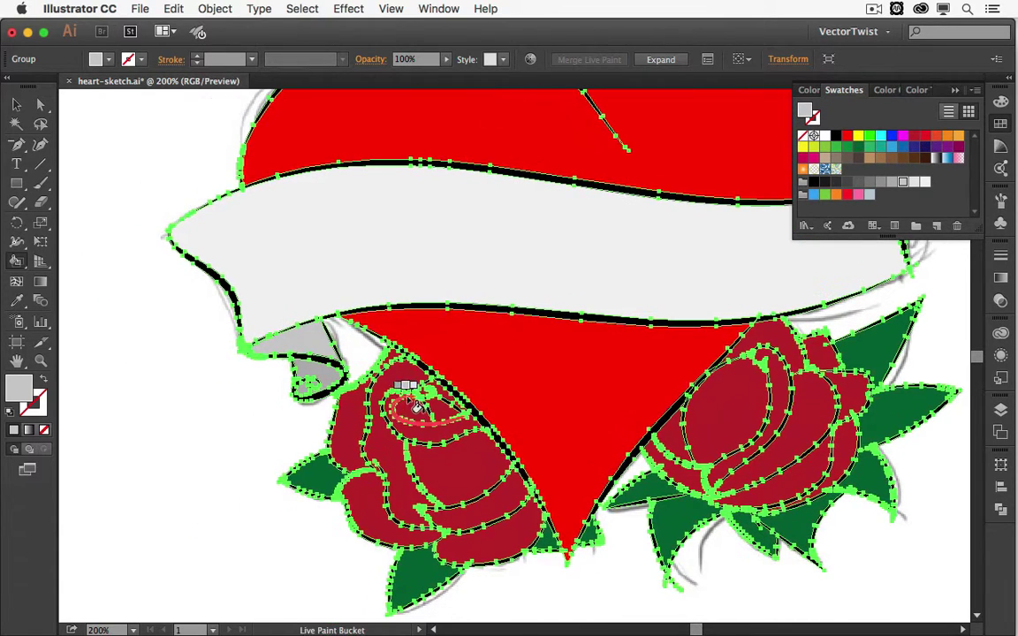
key("v")
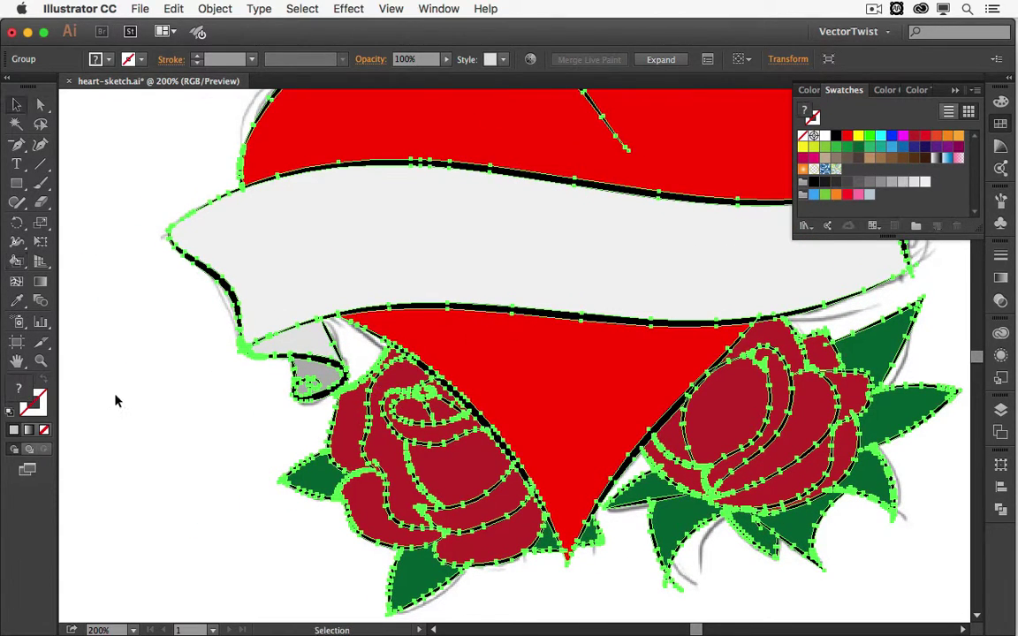
left_click(128, 405)
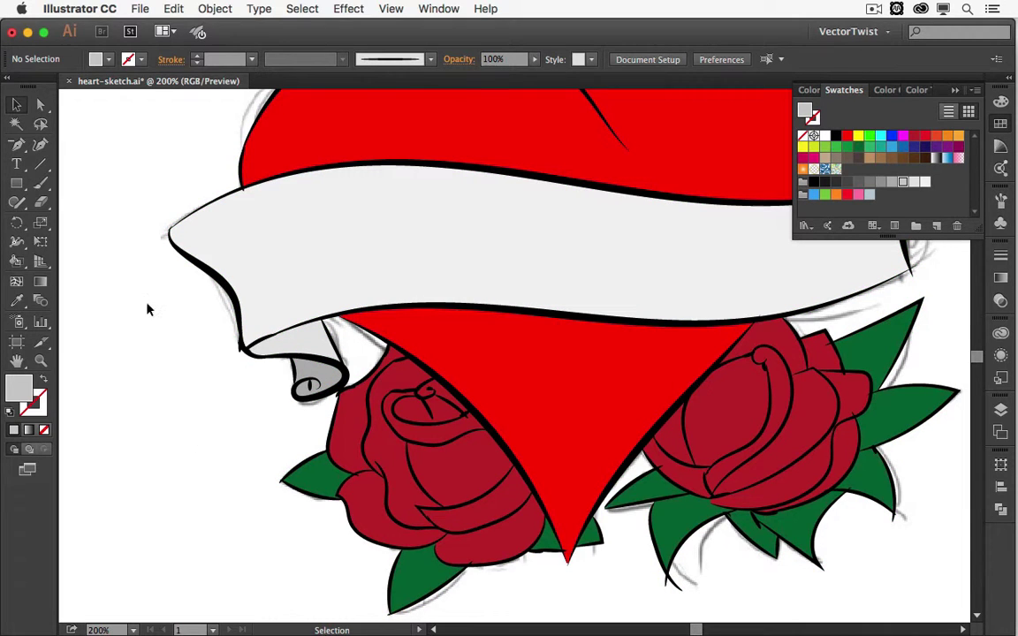
- Fill the inner curl of the banner's upper-right rolled end with a medium gray swatch
key("super+minus")
key("super+minus")
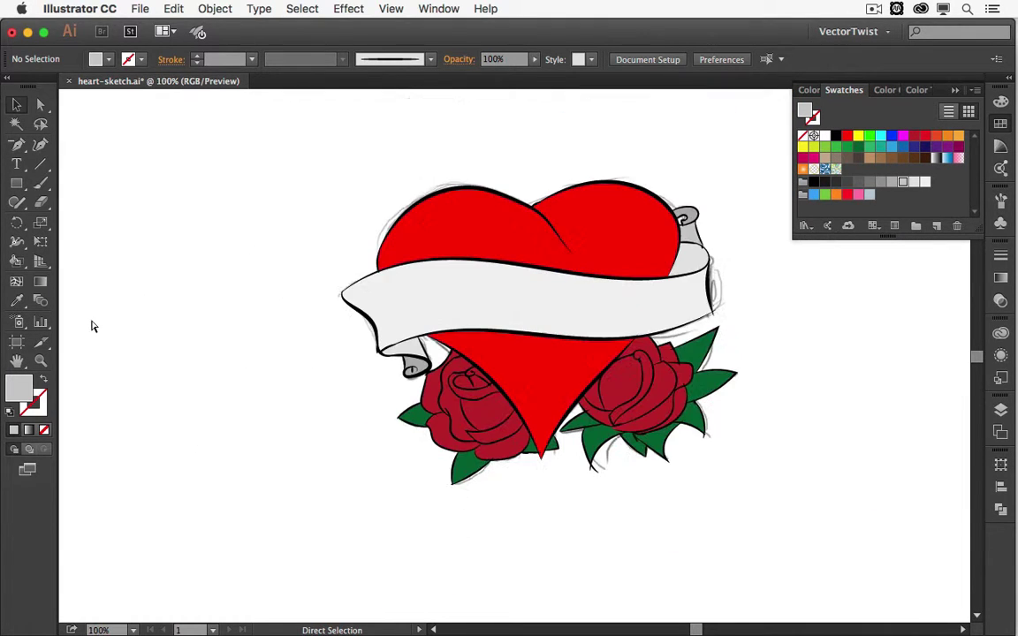
scroll(740, 491, "right", 5)
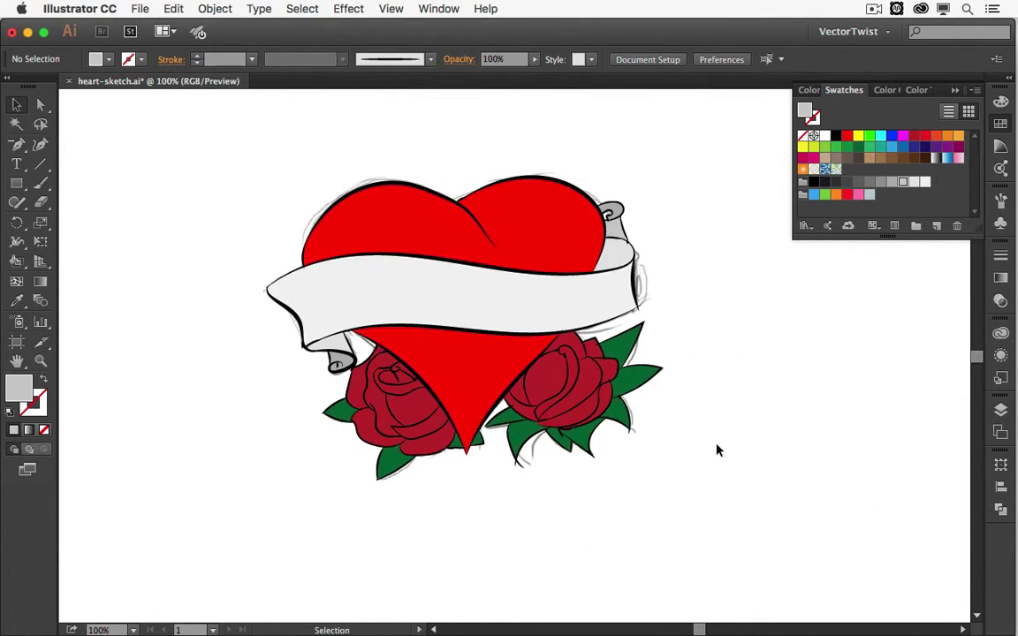
key("z")
left_click_drag(561, 167, 645, 267)
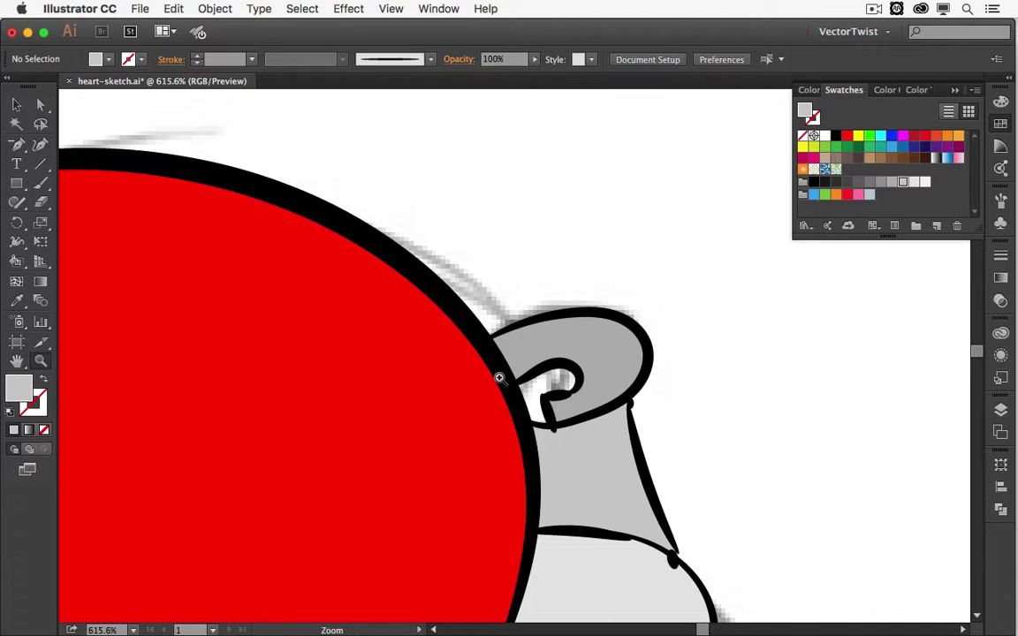
left_click(16, 263)
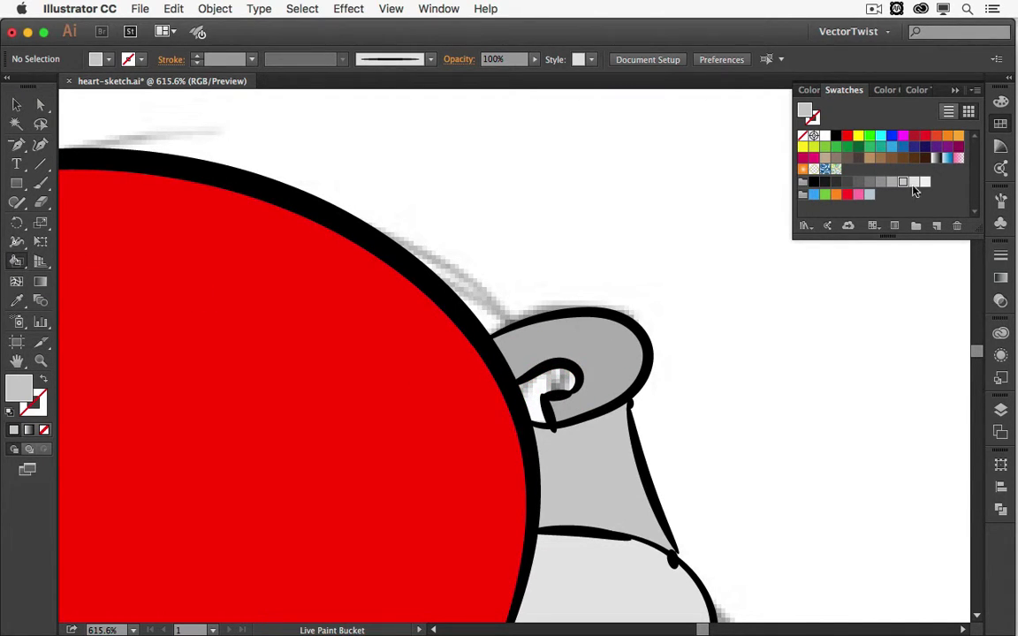
left_click(881, 182)
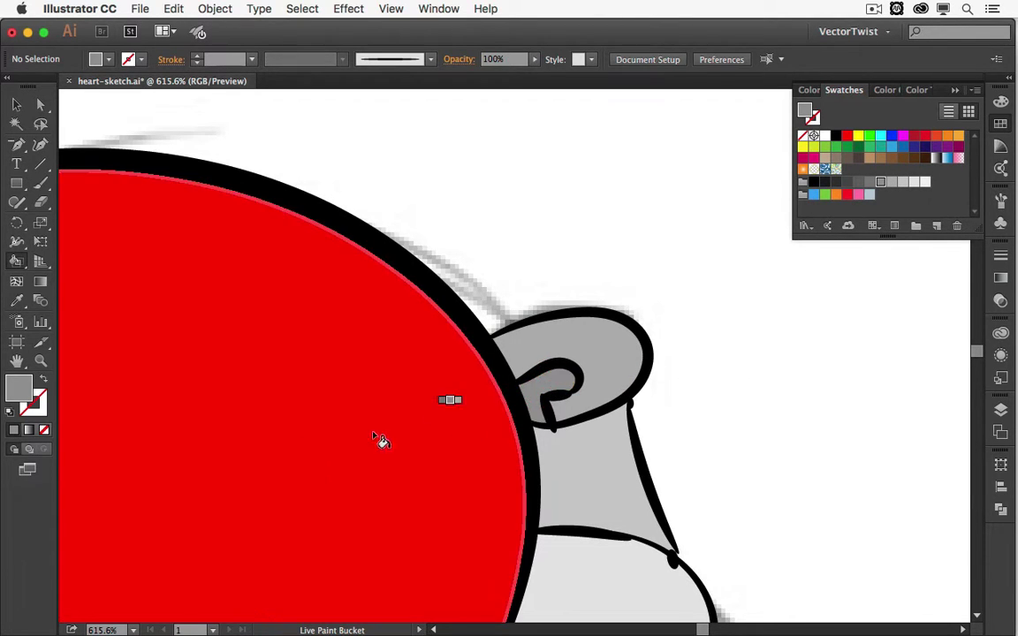
- Examine the banner's lower-left rolled end and the whole illustration for areas left unfilled
left_click_drag(381, 439, 680, 263)
left_click_drag(283, 456, 542, 368)
left_click_drag(241, 467, 505, 378)
scroll(263, 492, "down", 5)
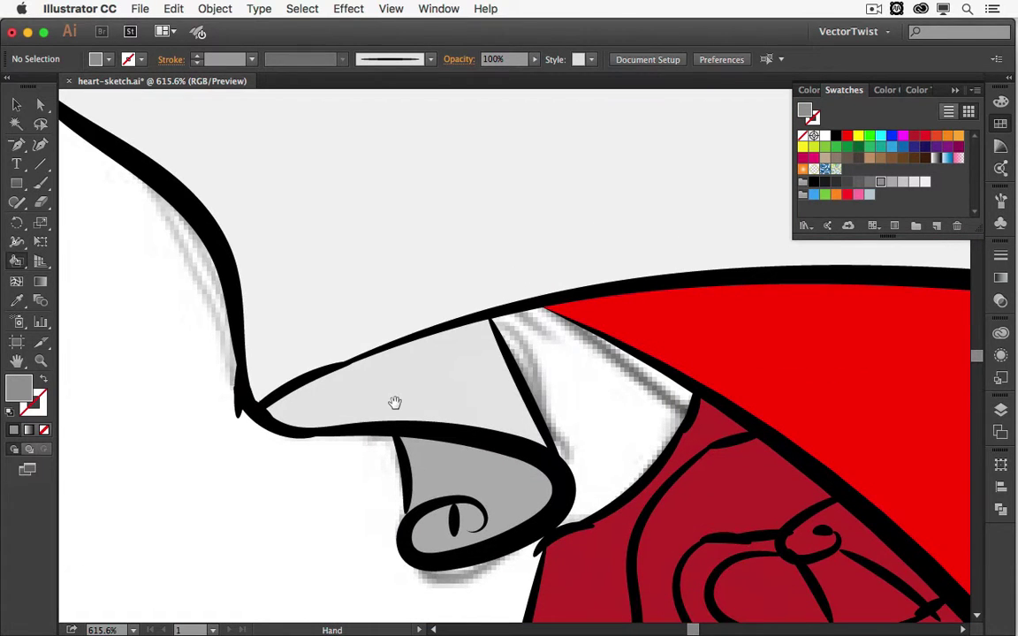
key("super+minus")
key("super+minus")
key("super+minus")
key("super+minus")
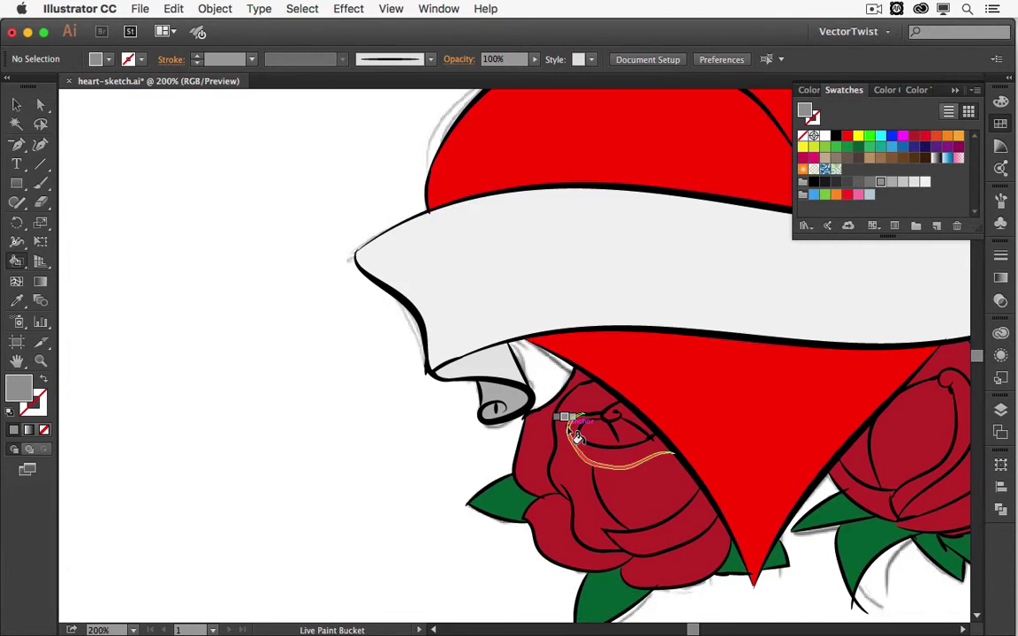
key("super+minus")
key("super+minus")
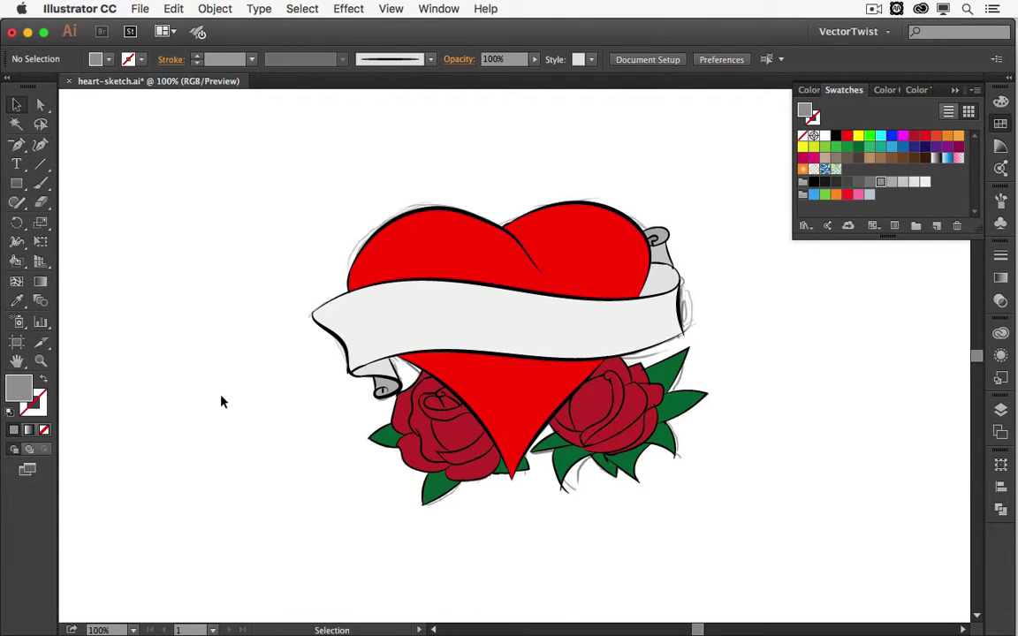
- Set up the Paintbrush with the thin tapered brush, a black 0.5 pt stroke and no fill
key("d")
left_click(1001, 201)
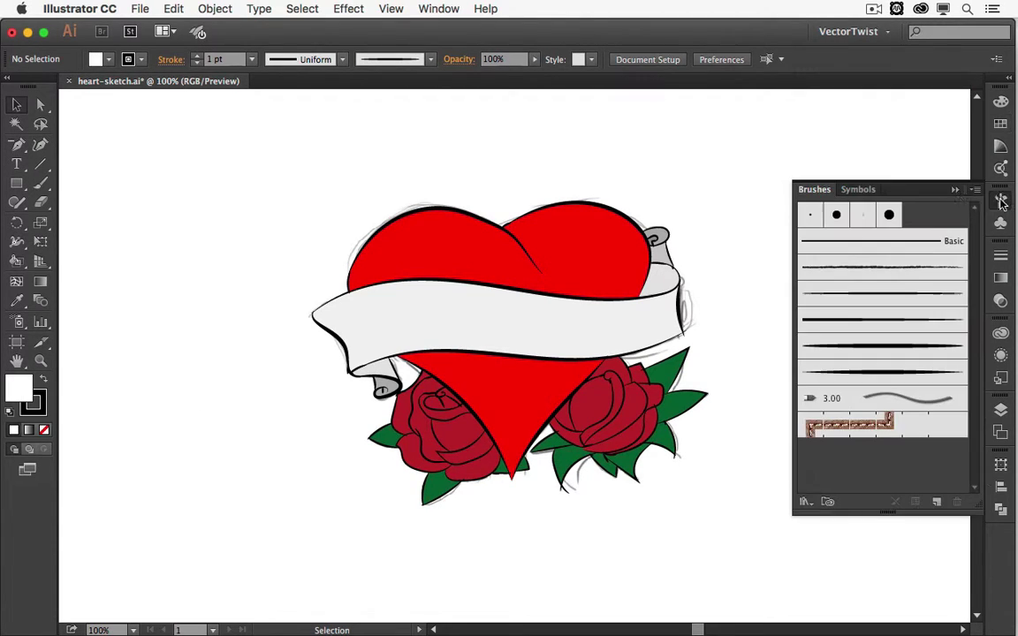
left_click(866, 299)
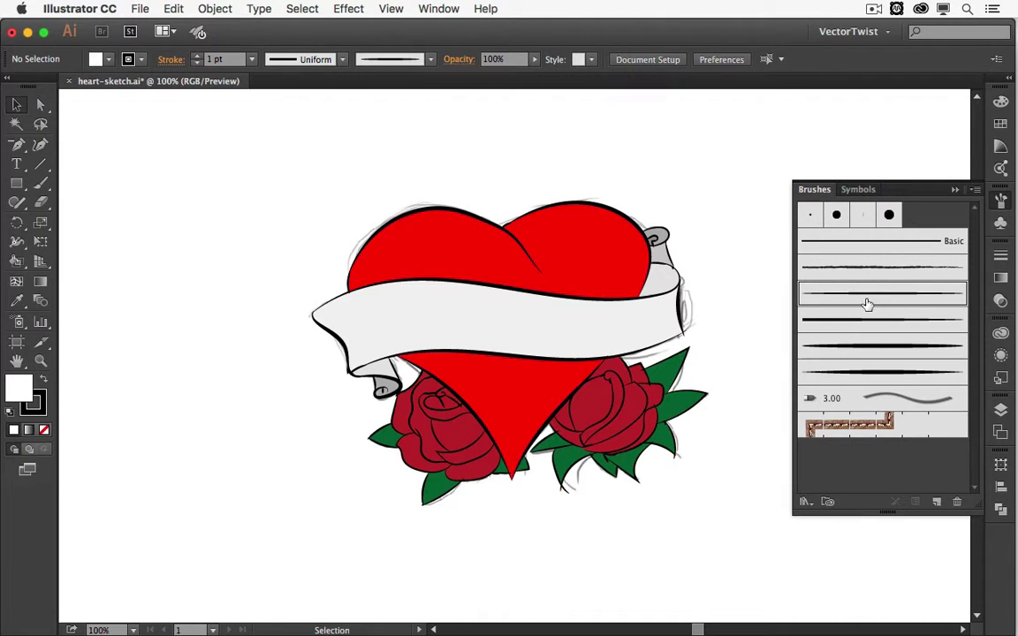
key("super+equal")
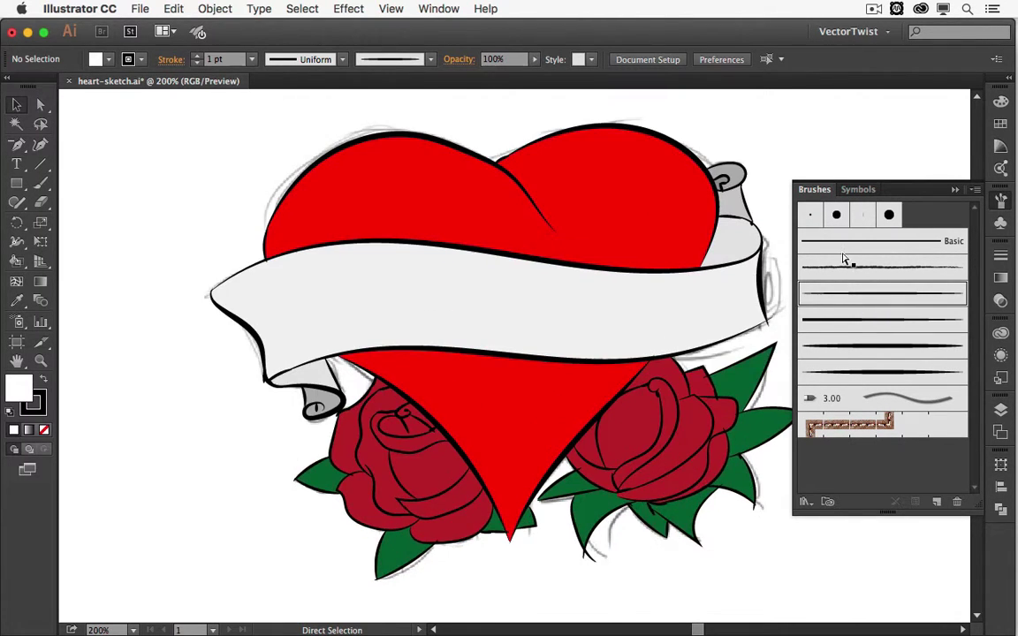
key("super+equal")
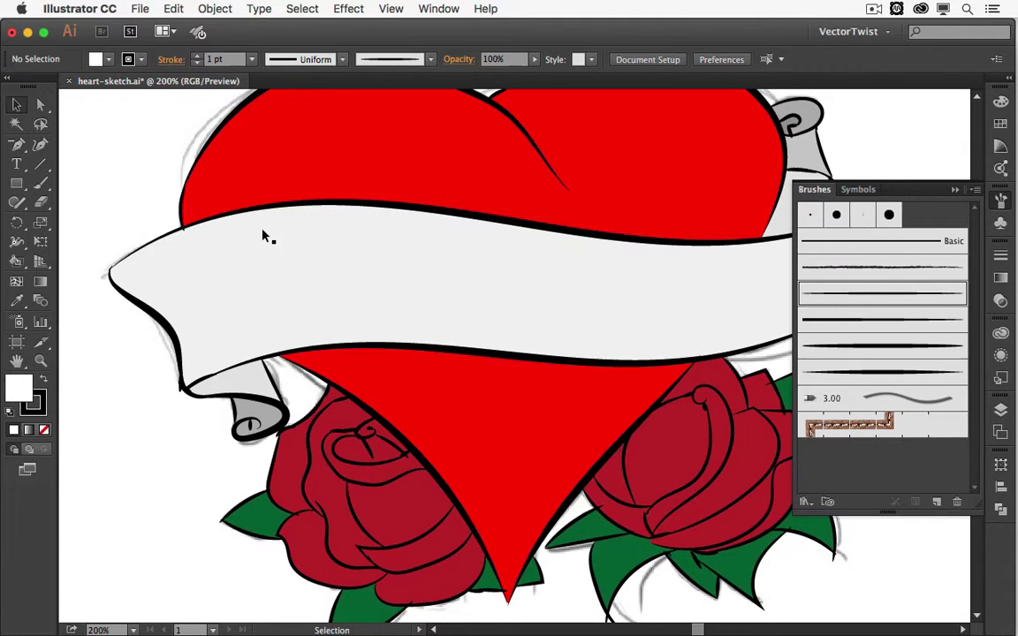
key("b")
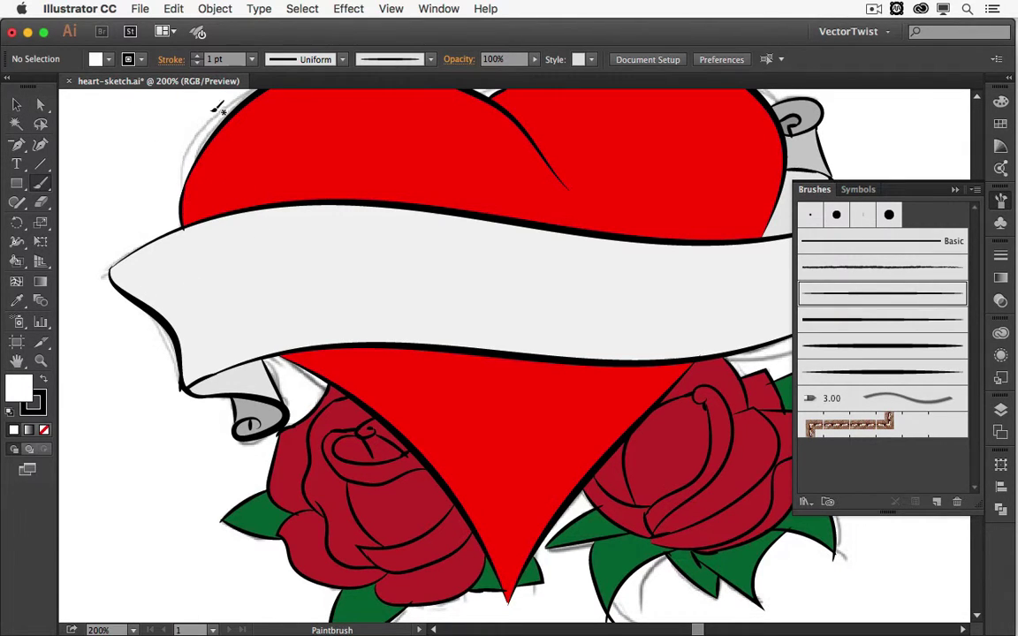
left_click(254, 61)
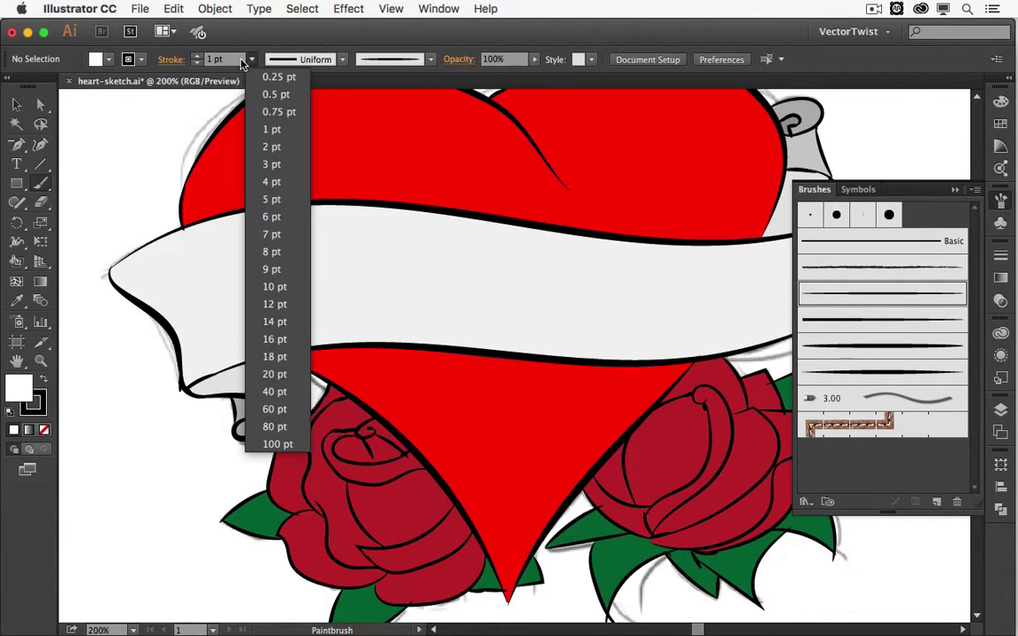
left_click(288, 95)
key("slash")
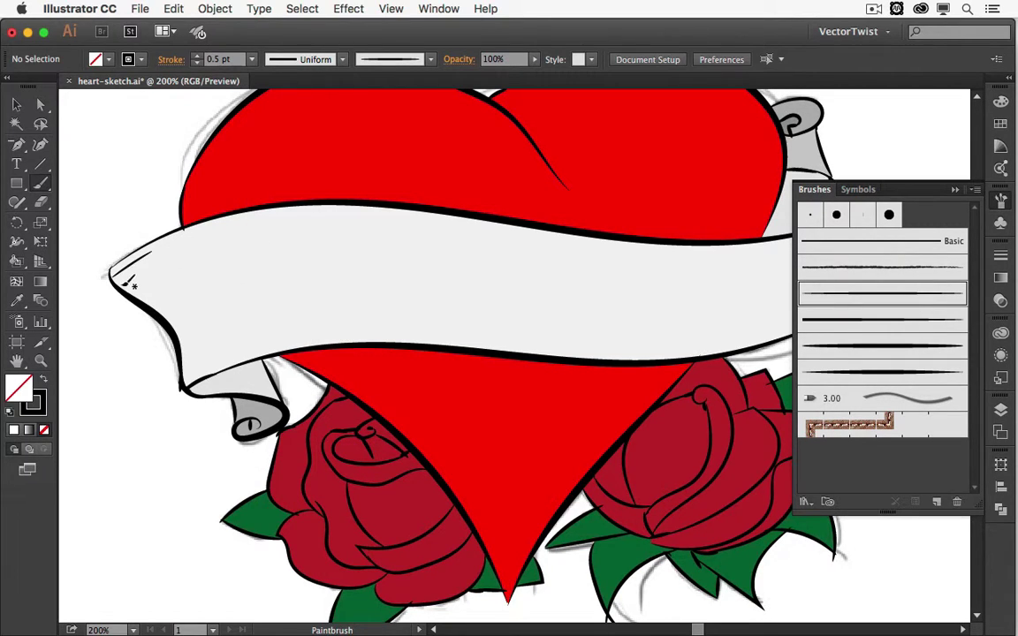
- Paint a row of short tapered hatch lines inward along the banner's left edge, down to its lower corner
mouse_move(122, 284)
left_mouse_down()
mouse_move(155, 271)
mouse_move(134, 293)
mouse_move(164, 277)
mouse_move(141, 301)
mouse_move(188, 288)
left_mouse_up()
mouse_move(162, 313)
left_mouse_down()
mouse_move(224, 297)
mouse_move(210, 302)
mouse_move(217, 341)
left_mouse_up()
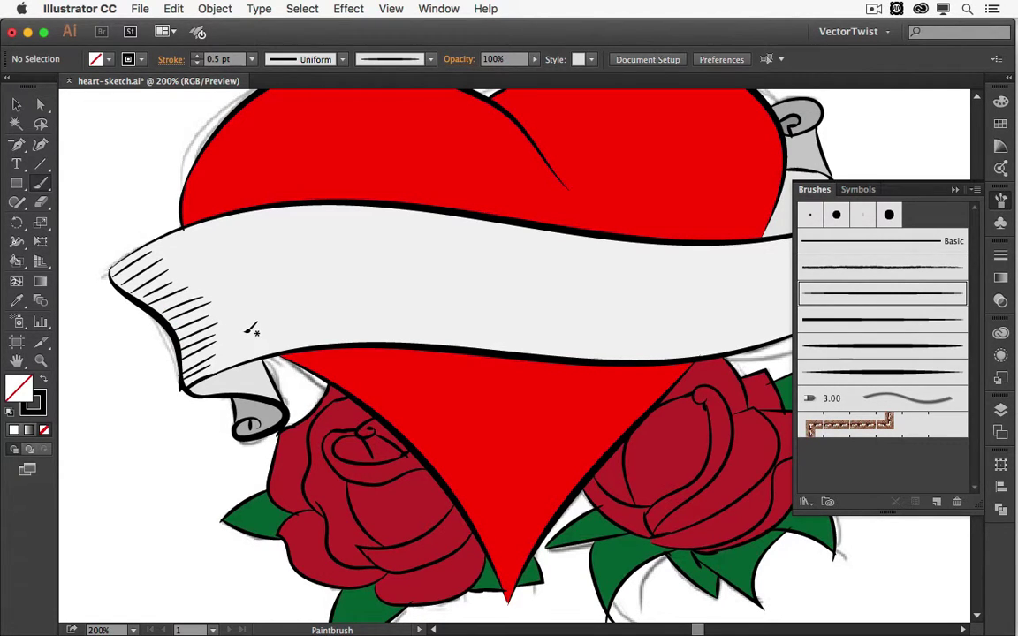
scroll(250, 330, "right", 7)
scroll(250, 329, "up", 1)
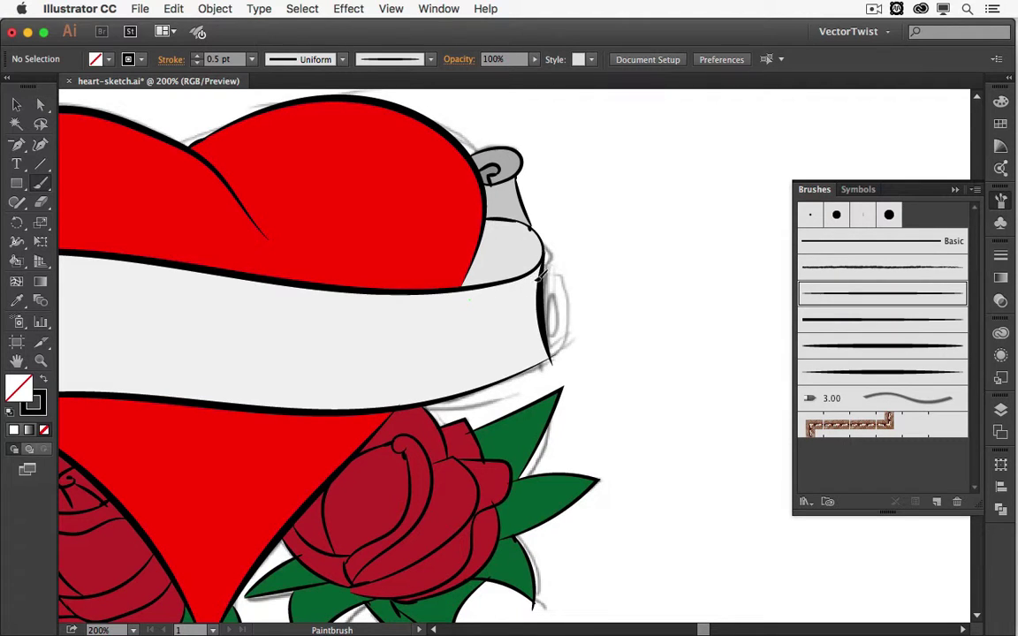
- Paint short tapered hatch lines inward from the banner's right edge and across both of its rolled ends
left_click_drag(471, 300, 528, 285)
mouse_move(473, 310)
left_mouse_down()
mouse_move(536, 295)
mouse_move(536, 305)
left_mouse_up()
left_click_drag(483, 328, 532, 322)
mouse_move(473, 352)
left_mouse_down()
mouse_move(533, 333)
mouse_move(538, 345)
left_mouse_up()
left_click_drag(473, 375, 545, 352)
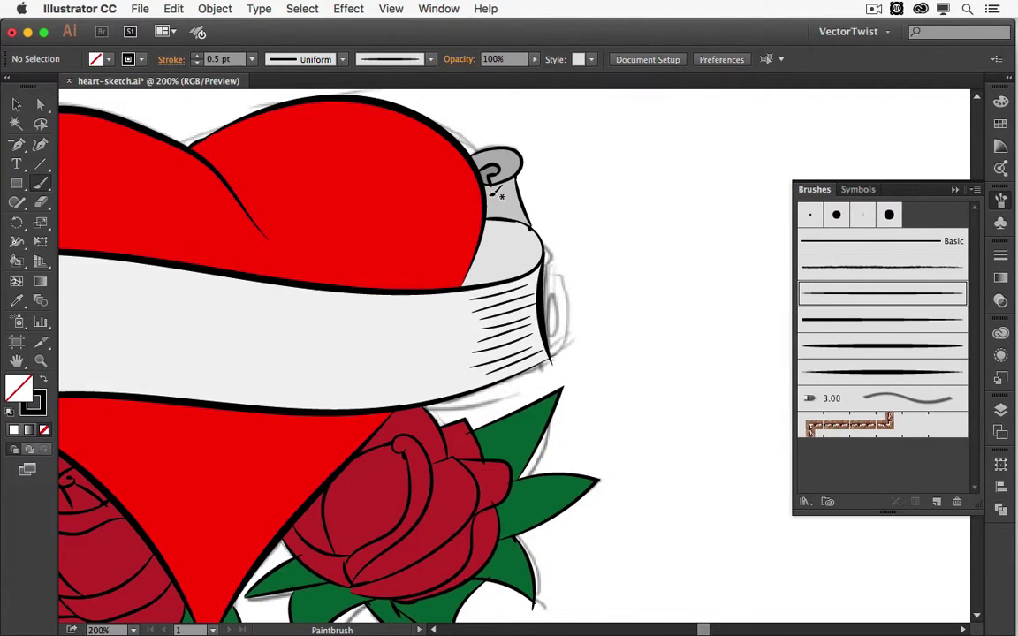
left_click_drag(490, 195, 509, 190)
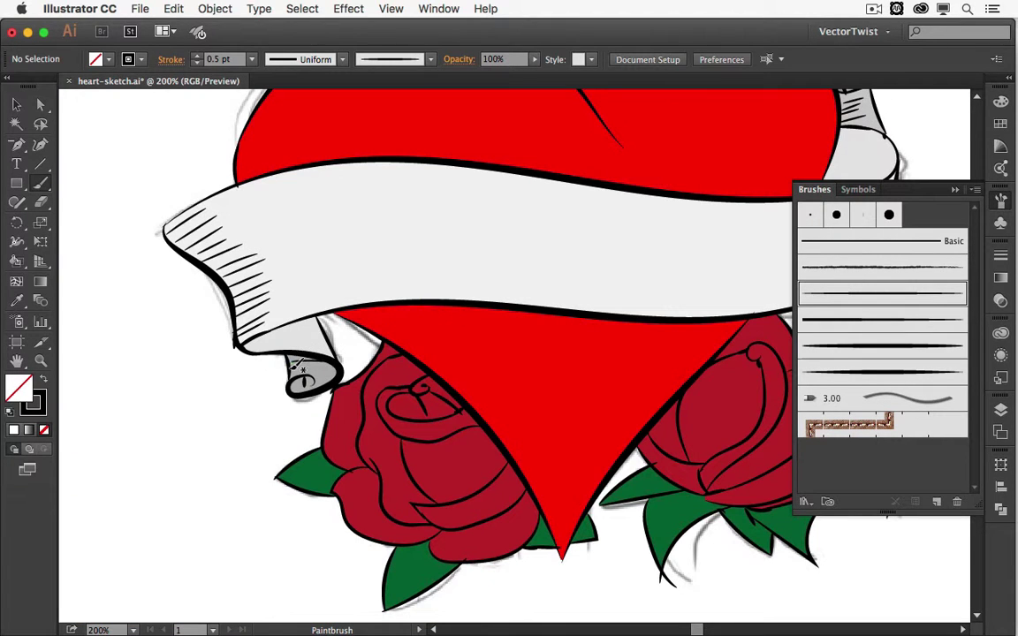
- Paint rows of short hatch lines along the inner petal folds of the left rose
left_click_drag(591, 394, 428, 259)
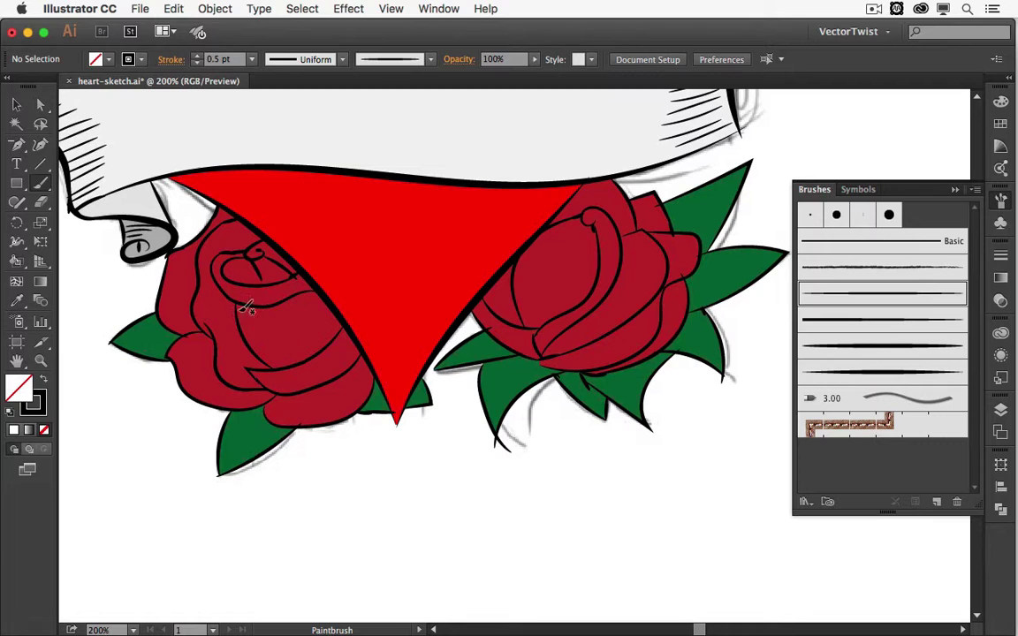
left_click_drag(265, 355, 279, 369)
mouse_move(271, 352)
left_mouse_down()
mouse_move(285, 367)
mouse_move(298, 363)
left_mouse_up()
mouse_move(292, 350)
left_mouse_down()
mouse_move(325, 346)
mouse_move(316, 329)
mouse_move(330, 328)
mouse_move(294, 376)
left_mouse_up()
left_click_drag(302, 363, 301, 374)
left_click_drag(309, 360, 313, 368)
mouse_move(322, 353)
left_mouse_down()
mouse_move(319, 364)
mouse_move(326, 359)
left_mouse_up()
mouse_move(335, 343)
left_mouse_down()
mouse_move(333, 354)
mouse_move(339, 345)
left_mouse_up()
left_click_drag(211, 306, 228, 315)
left_click_drag(210, 312, 239, 333)
- Reduce the brush stroke to 0.25 pt and paint finer hatch lines on the left rose's lower outer petals
left_click(253, 60)
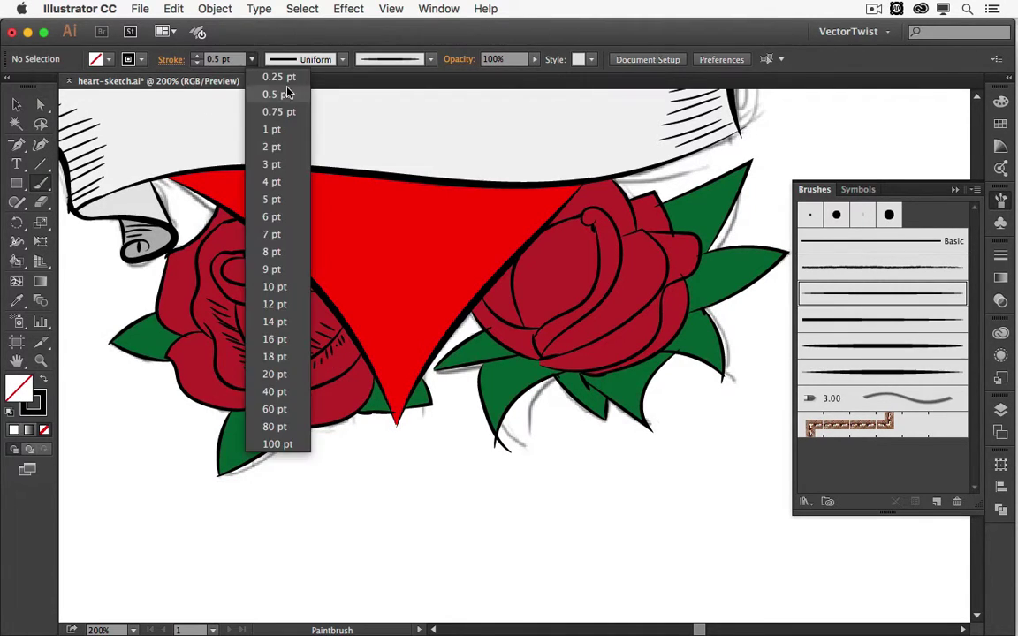
left_click(284, 78)
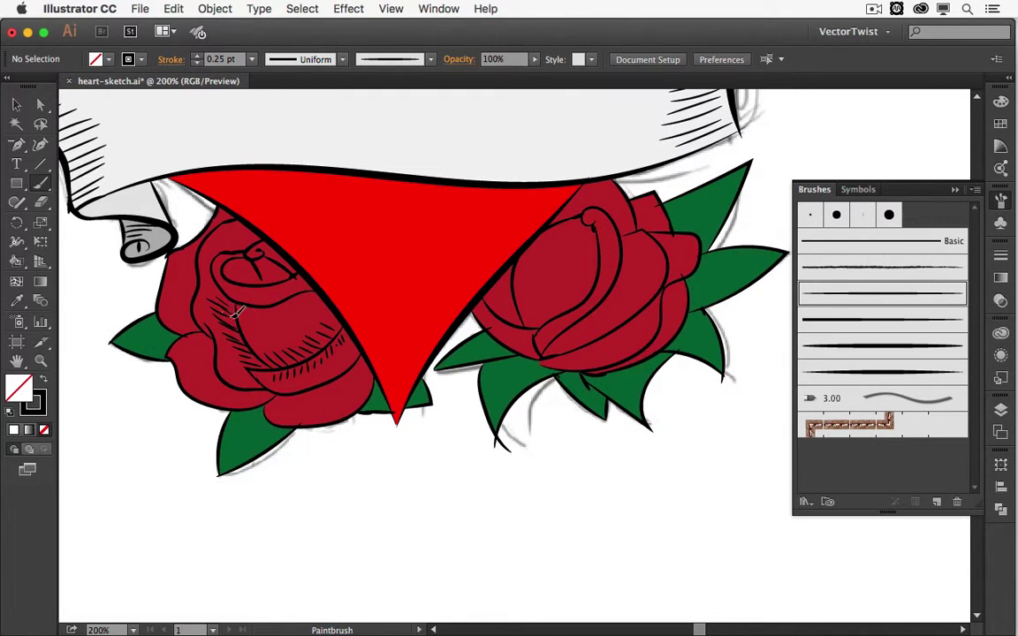
left_click_drag(189, 350, 211, 353)
left_click_drag(191, 358, 212, 369)
left_click_drag(289, 407, 297, 398)
left_click_drag(305, 407, 313, 396)
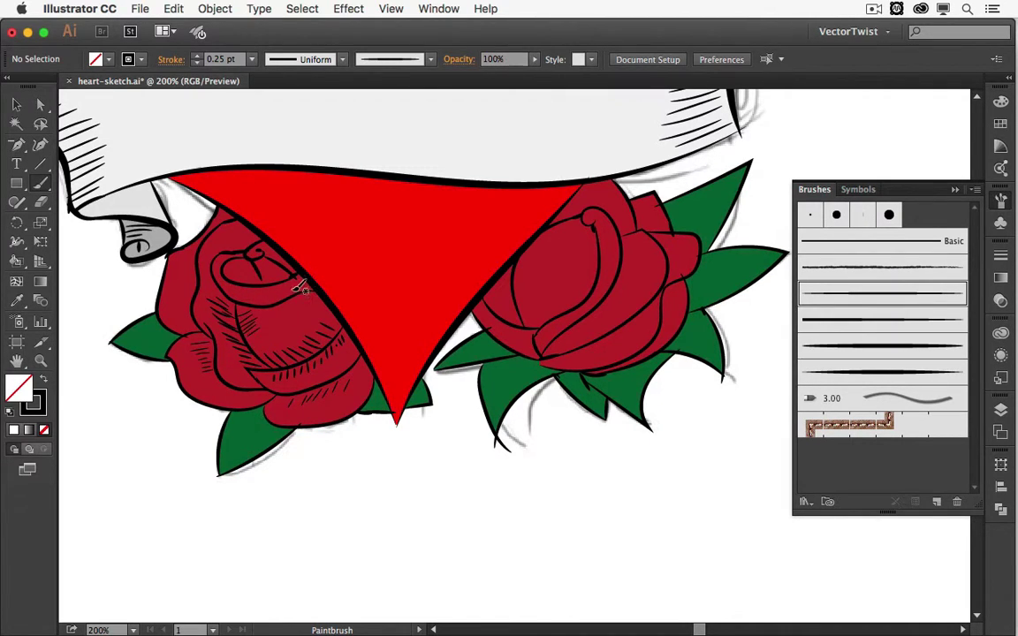
- Paint fine hatch lines on the right rose's petals and branching vein lines in its surrounding leaves
key("F5")
mouse_move(557, 298)
left_mouse_down()
mouse_move(534, 311)
mouse_move(520, 276)
mouse_move(555, 349)
mouse_move(547, 357)
mouse_move(609, 314)
left_mouse_up()
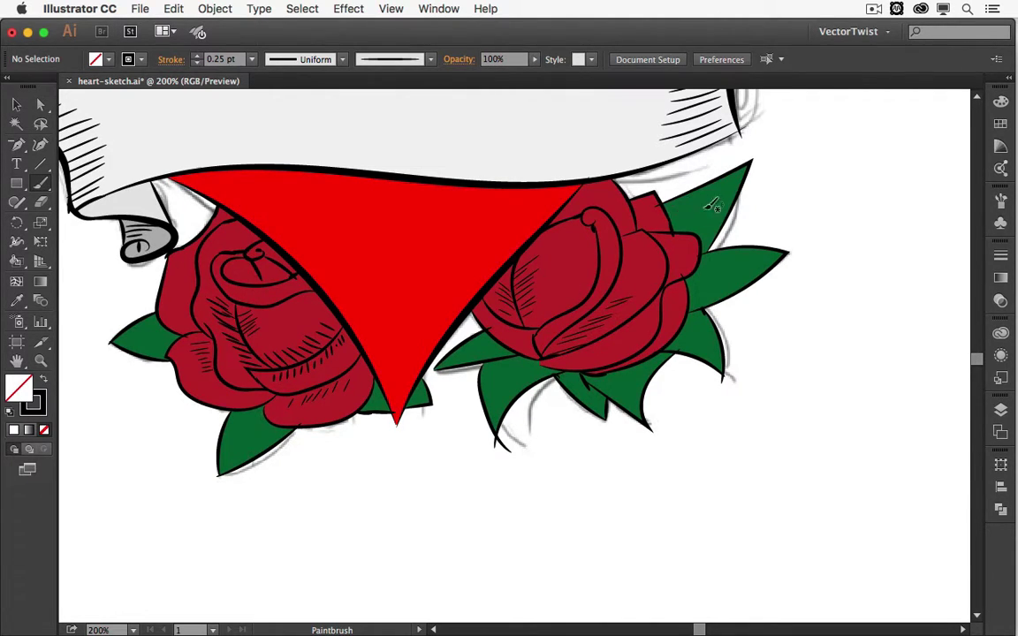
left_click_drag(687, 218, 725, 200)
left_click_drag(729, 274, 761, 258)
left_click_drag(704, 283, 738, 281)
left_click_drag(736, 274, 753, 278)
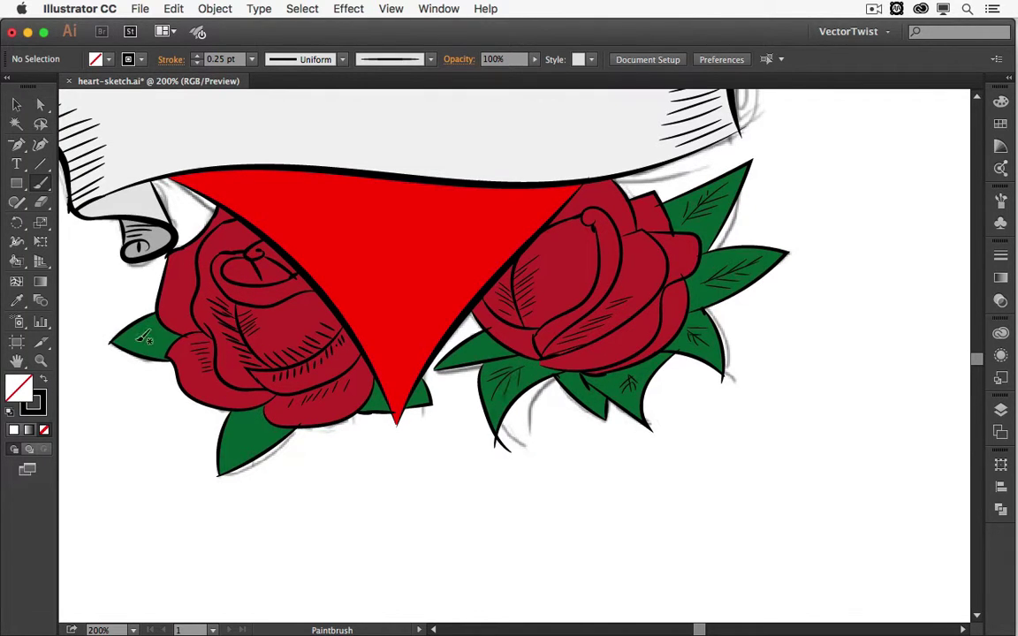
- Paint a center vein with short side veins in each of the leaves around the left rose
left_click_drag(152, 330, 156, 334)
left_click_drag(157, 339, 148, 343)
mouse_move(232, 460)
left_mouse_down()
mouse_move(261, 426)
mouse_move(247, 432)
left_mouse_up()
left_click_drag(231, 441, 251, 452)
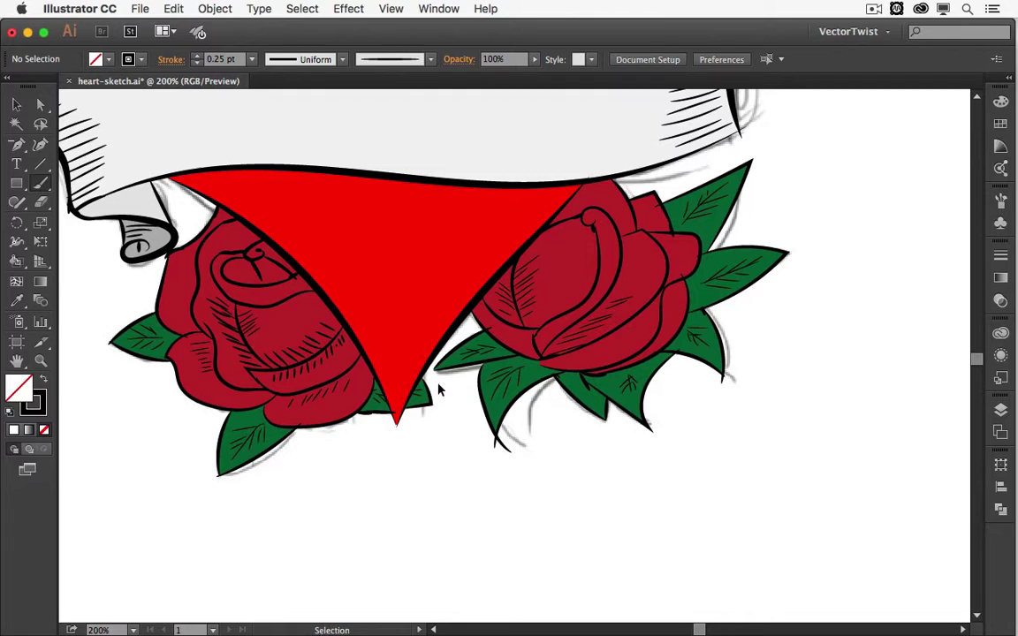
- Hand-letter TRUE LOVE across the banner with the thick tapered brush at the bottom of the tapered strokes
key("super+minus")
key("super+minus")
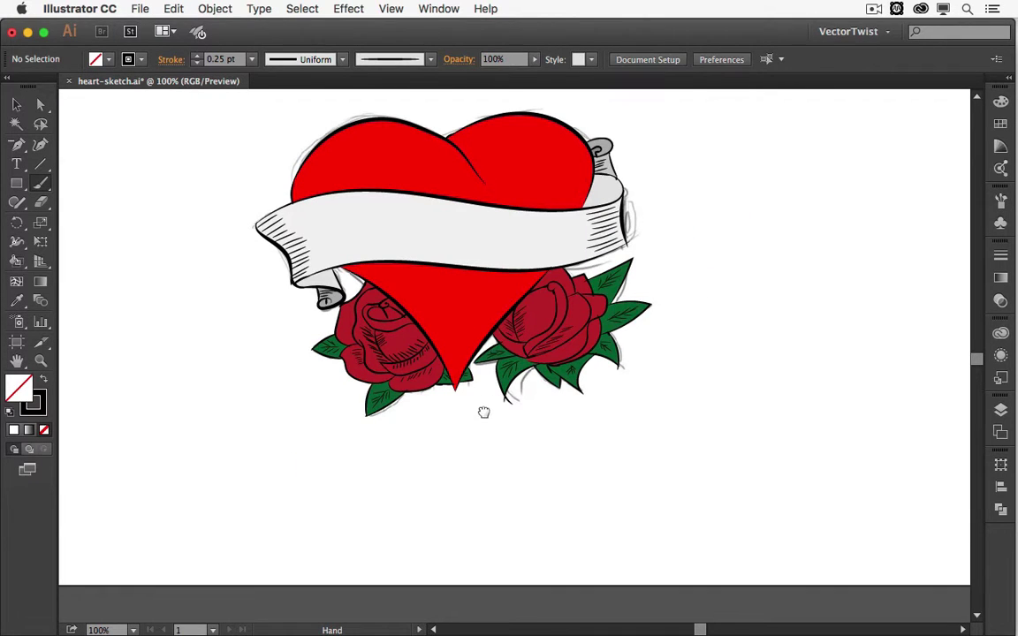
left_click_drag(483, 413, 490, 433)
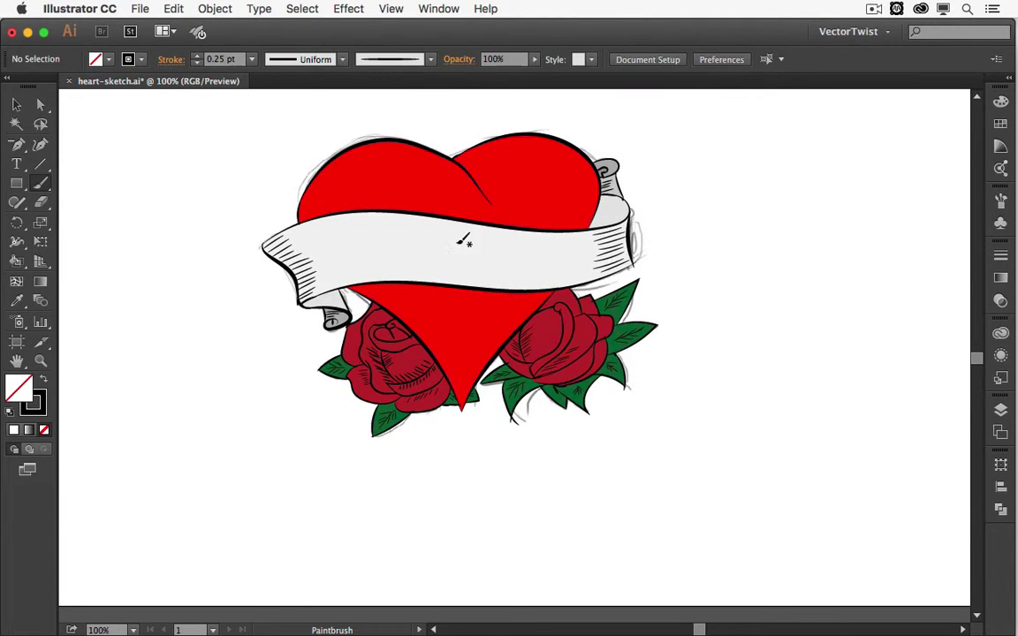
left_click(1000, 201)
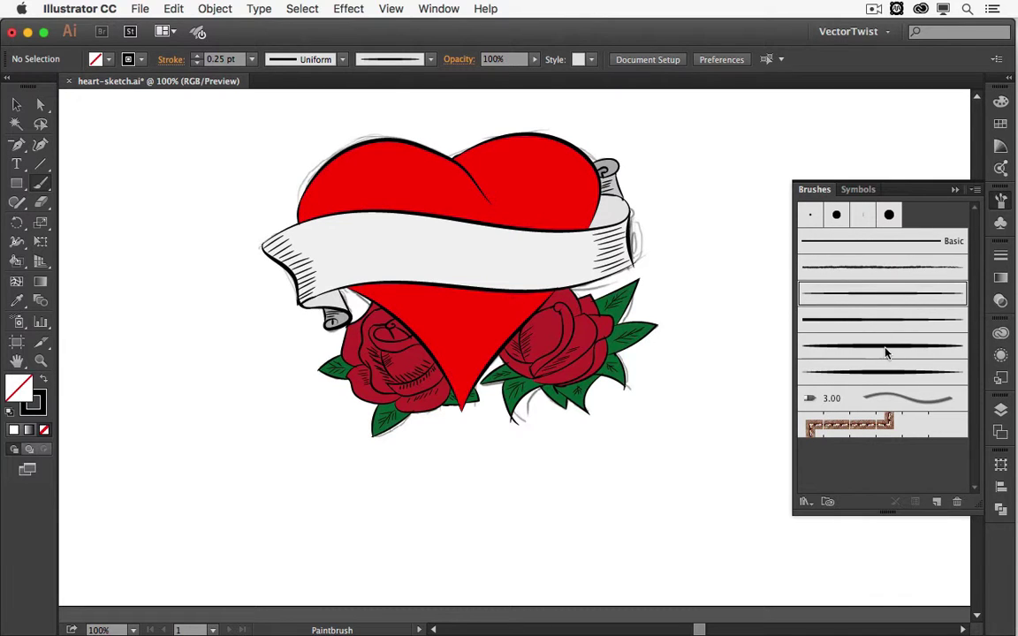
left_click(889, 372)
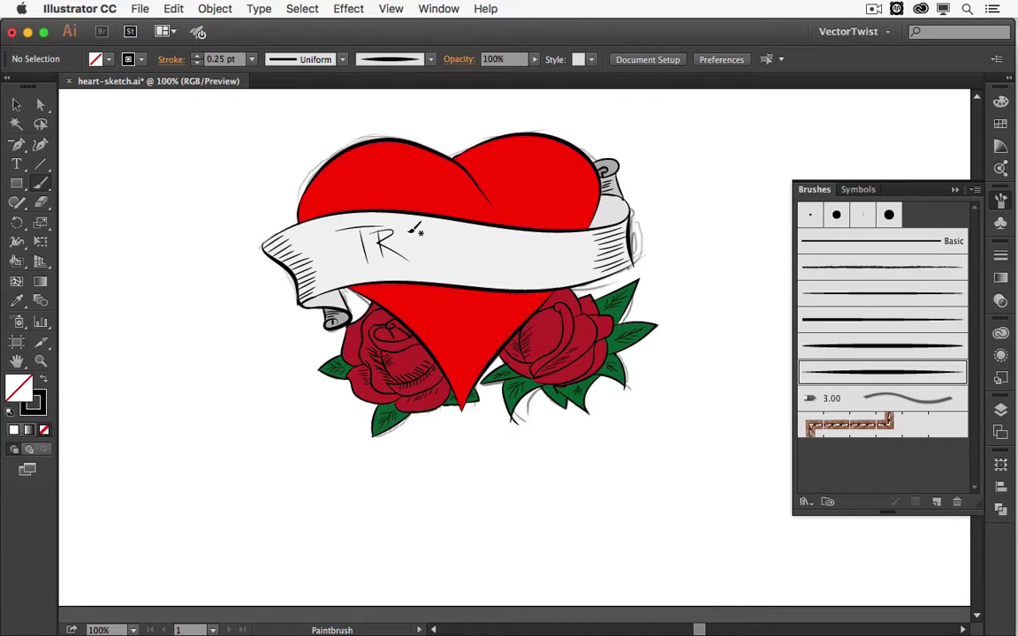
mouse_move(408, 236)
left_mouse_down()
mouse_move(432, 260)
mouse_move(457, 262)
left_mouse_up()
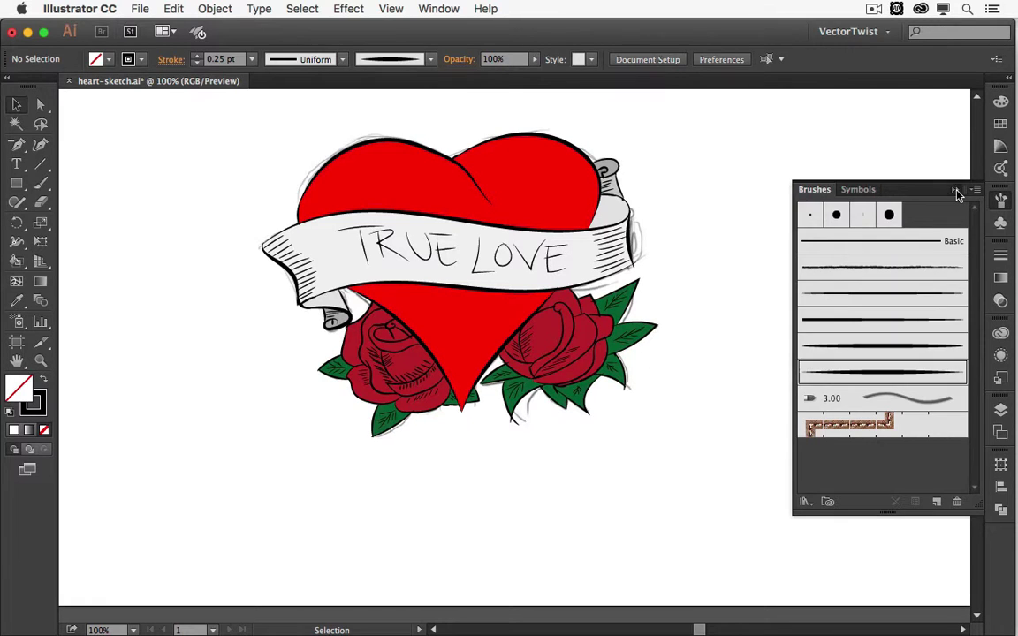
- Hide the sketch layer, leaving the start layer shown
left_click(956, 191)
left_click(1000, 409)
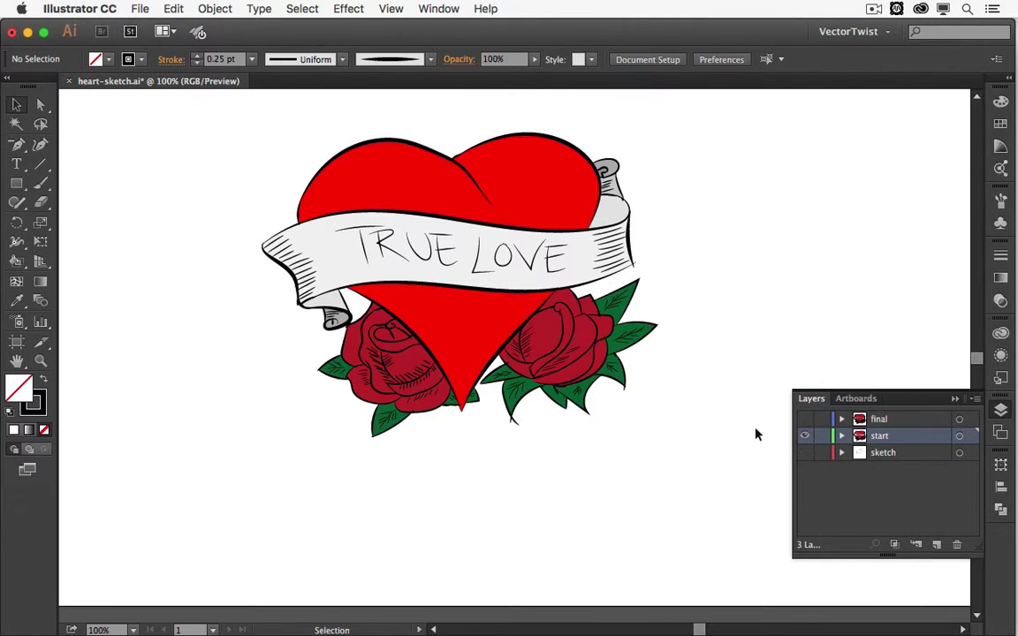
scroll(719, 300, "up", 2)
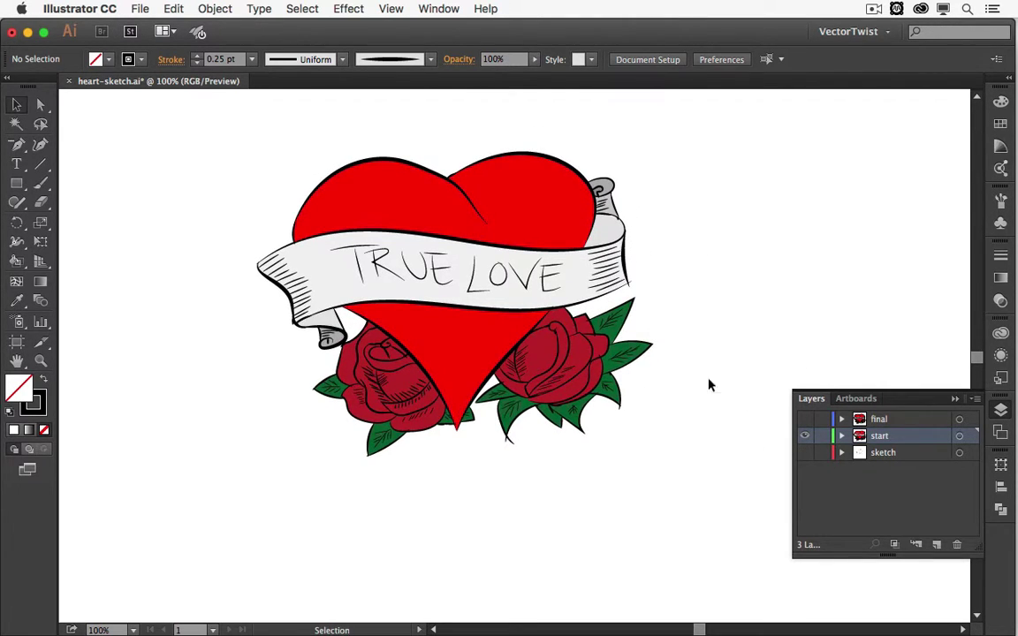